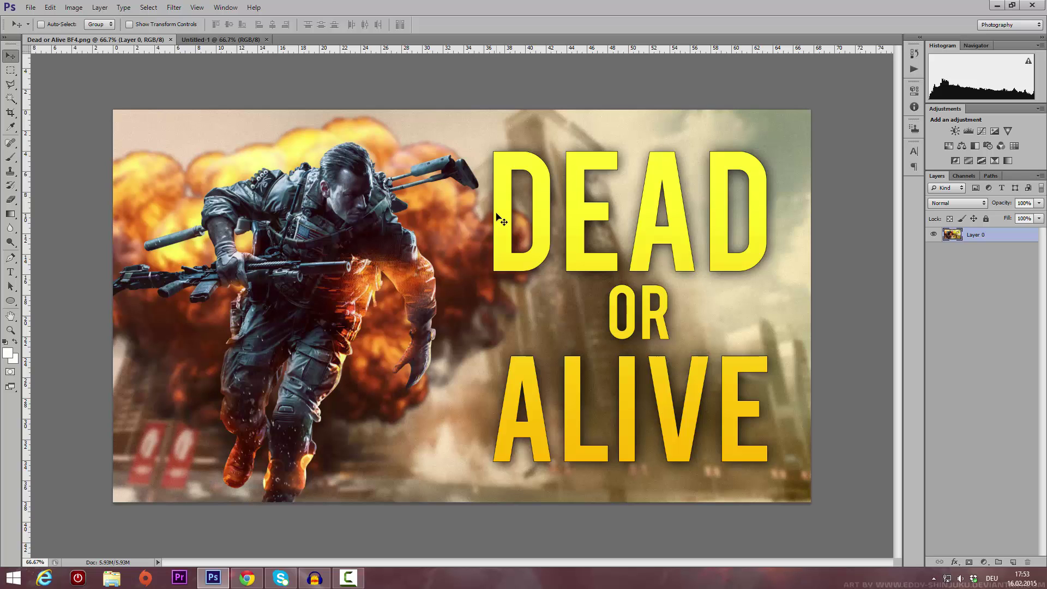
- Examine the finished Dead or Alive thumbnail at a very small size and back at normal viewing size
key(ctrl+minus)
key(ctrl+minus)
key(ctrl+minus)
key(ctrl+minus)
key(ctrl+minus)
key(ctrl+minus)
key(ctrl+minus)
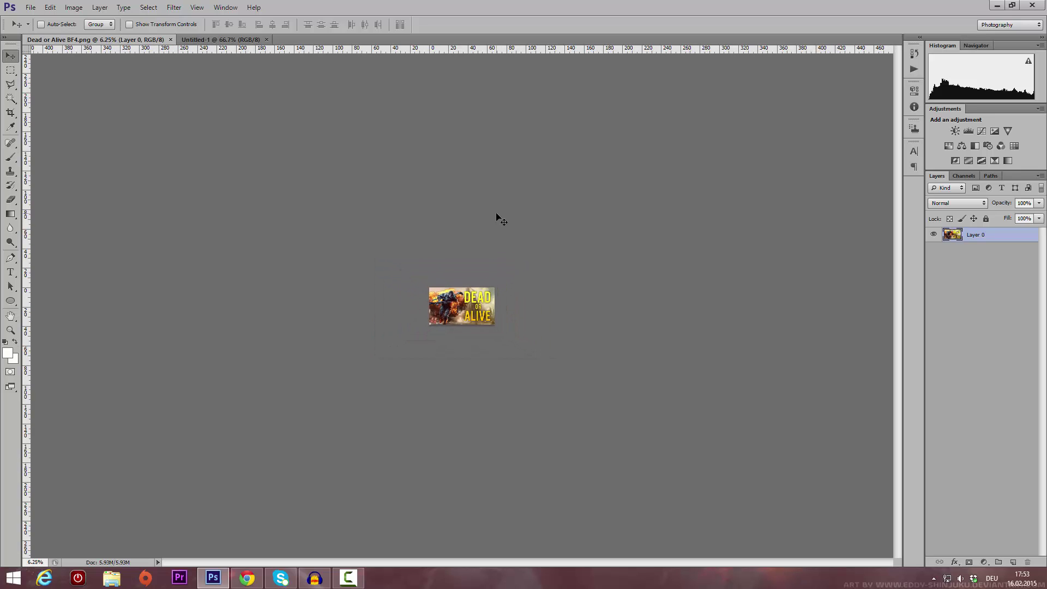
key(ctrl+plus)
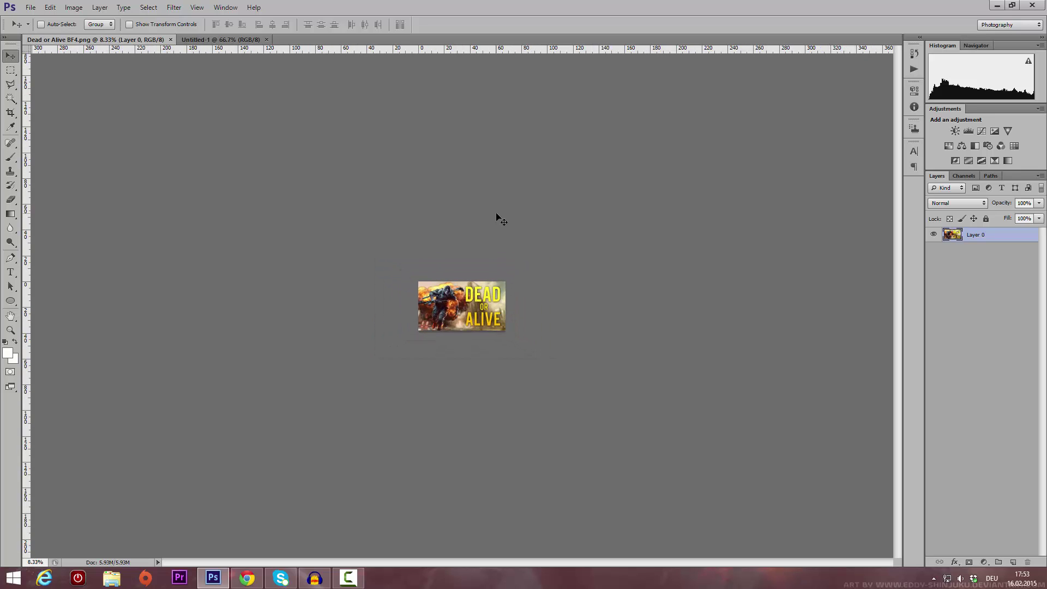
key(ctrl+plus)
key(ctrl+plus)
key(ctrl+plus)
key(ctrl+plus)
key(ctrl+plus)
key(ctrl+plus)
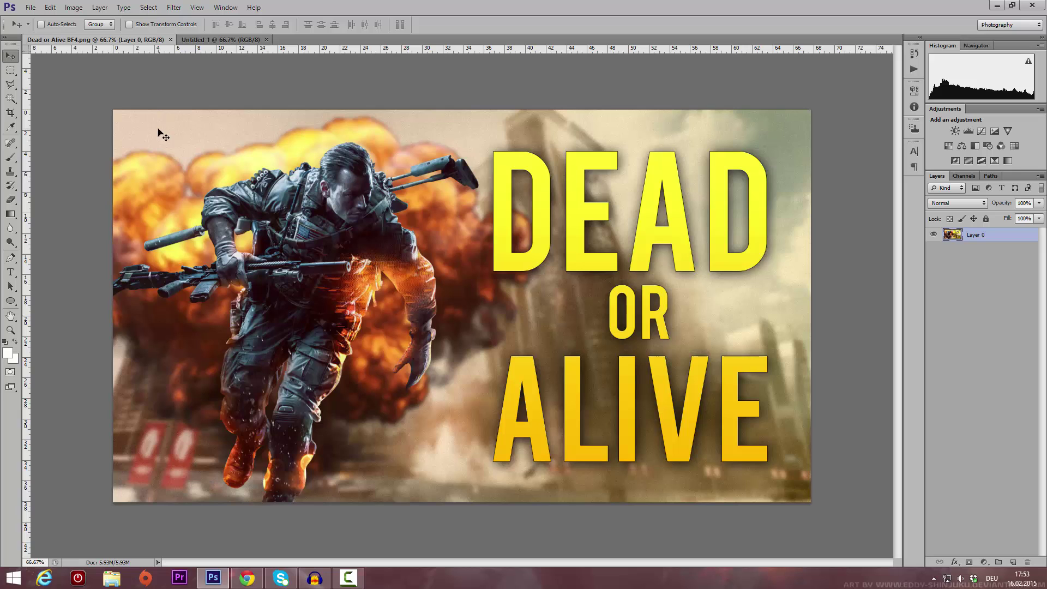
- Begin a new document and select its pixel width for editing
click(31, 8)
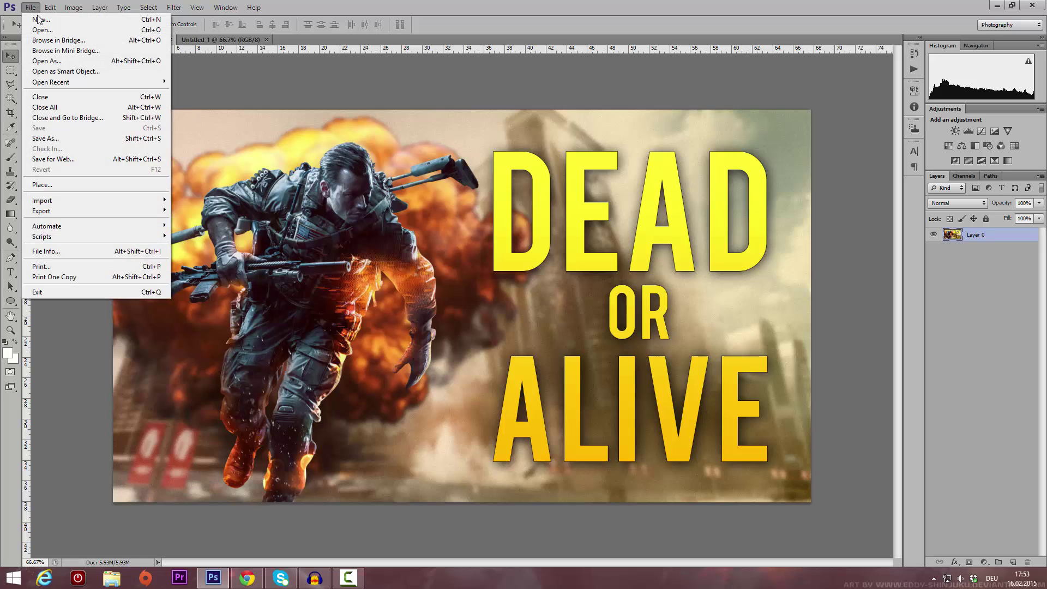
click(38, 20)
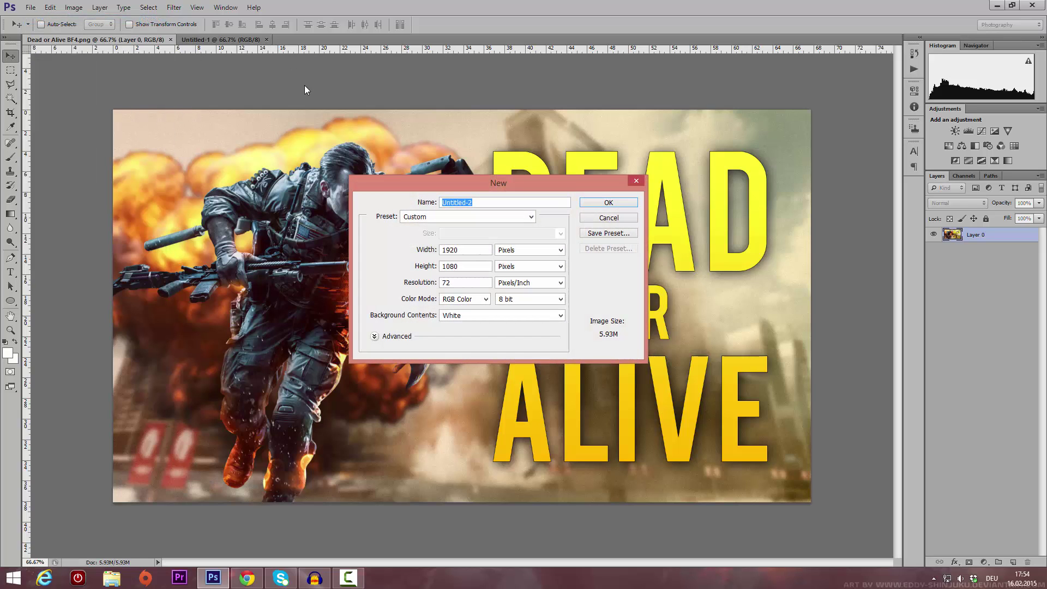
double_click(487, 254)
drag(446, 265, 475, 264)
double_click(447, 268)
click(481, 249)
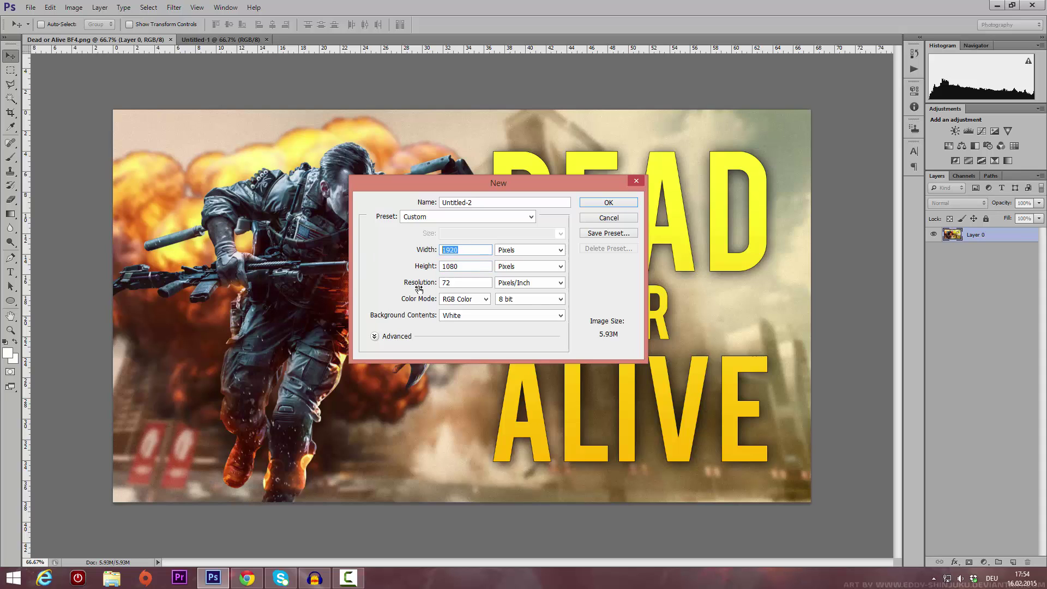
- Try a size of 1280 by 720 pixels for the new document
text(1280)
key(Tab)
key(Tab)
text(720)
- Create the new document at 1920 by 1080 pixels
double_click(462, 248)
text(1920)
key(Tab)
key(Tab)
text(1080)
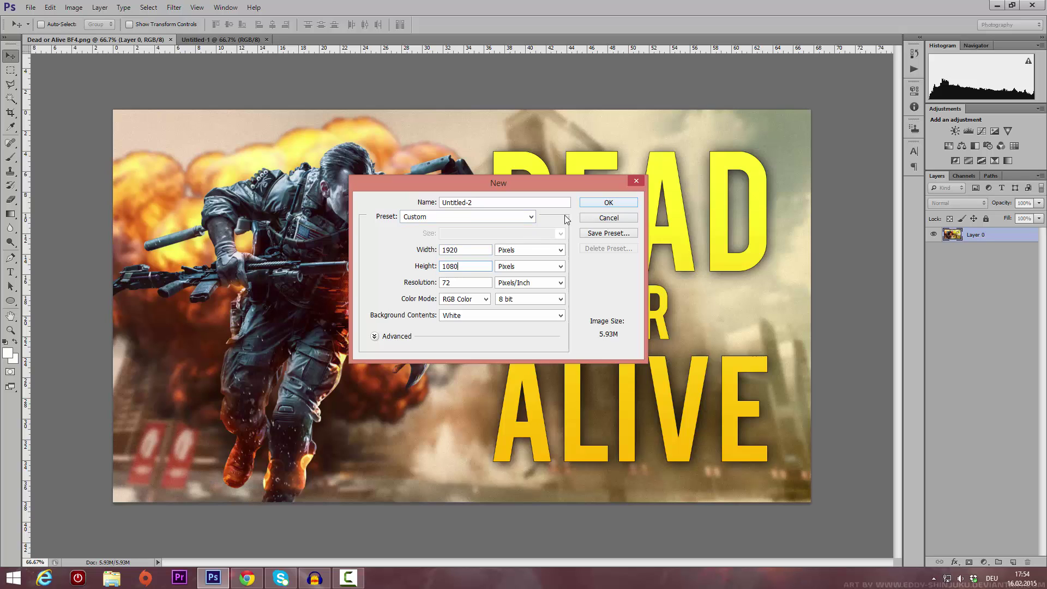
click(592, 204)
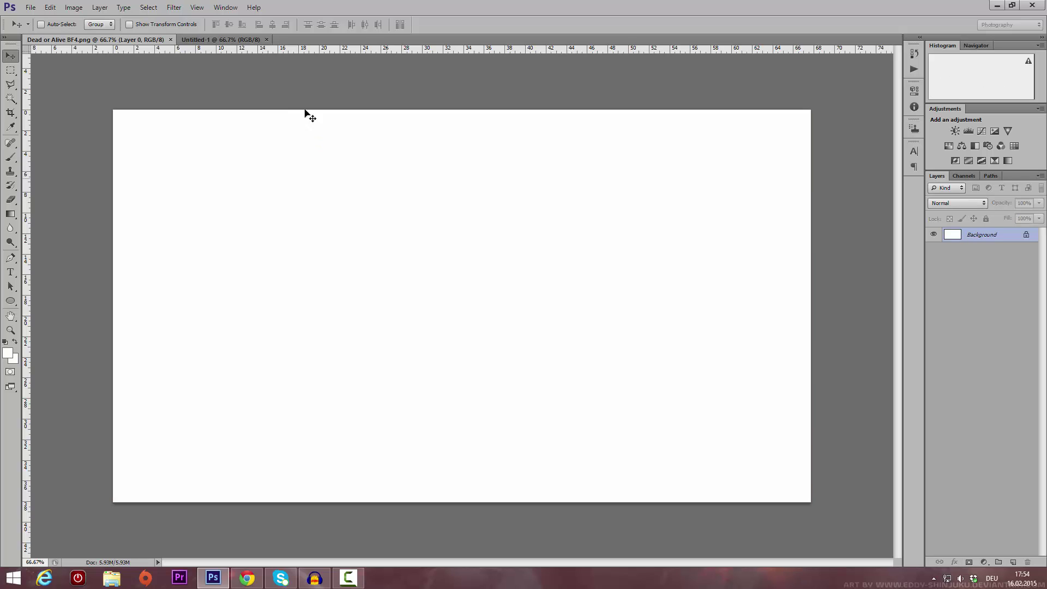
- Close the Untitled-1 document and open the street image Assassins_Creed_Unity-11.jpg
click(266, 39)
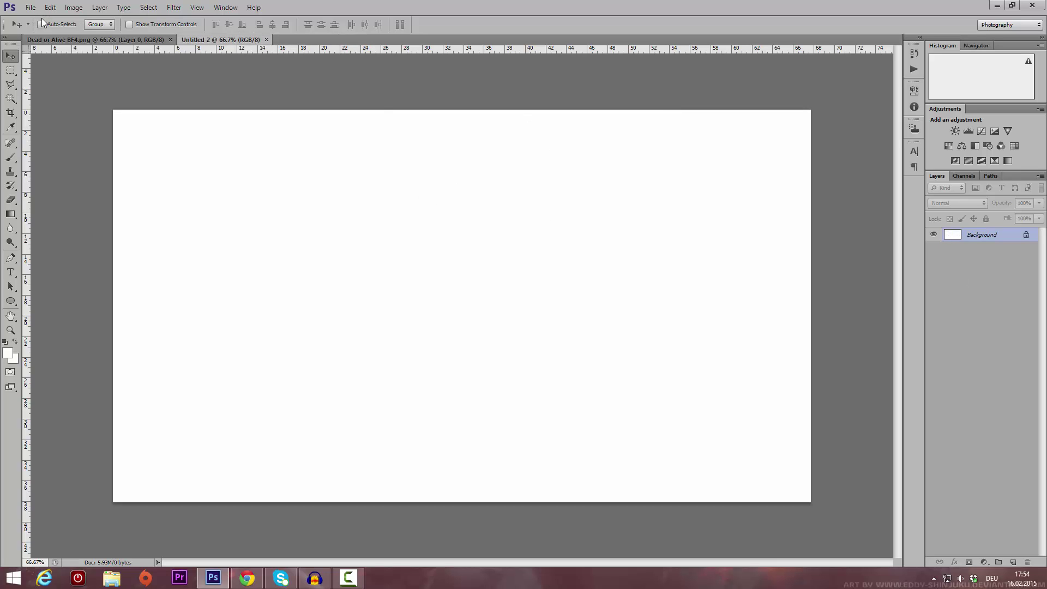
click(31, 7)
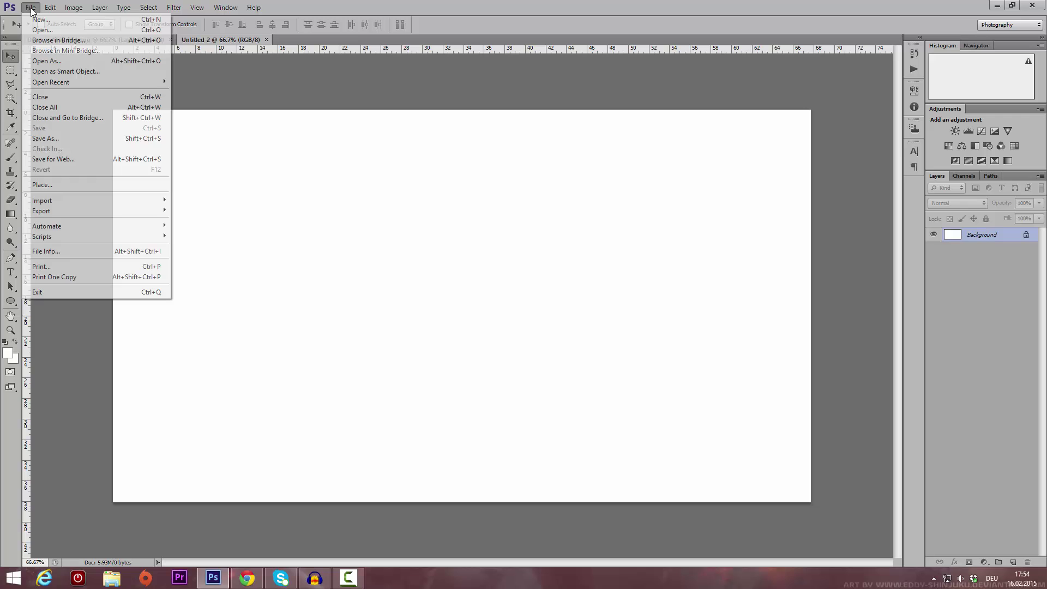
click(55, 30)
double_click(276, 170)
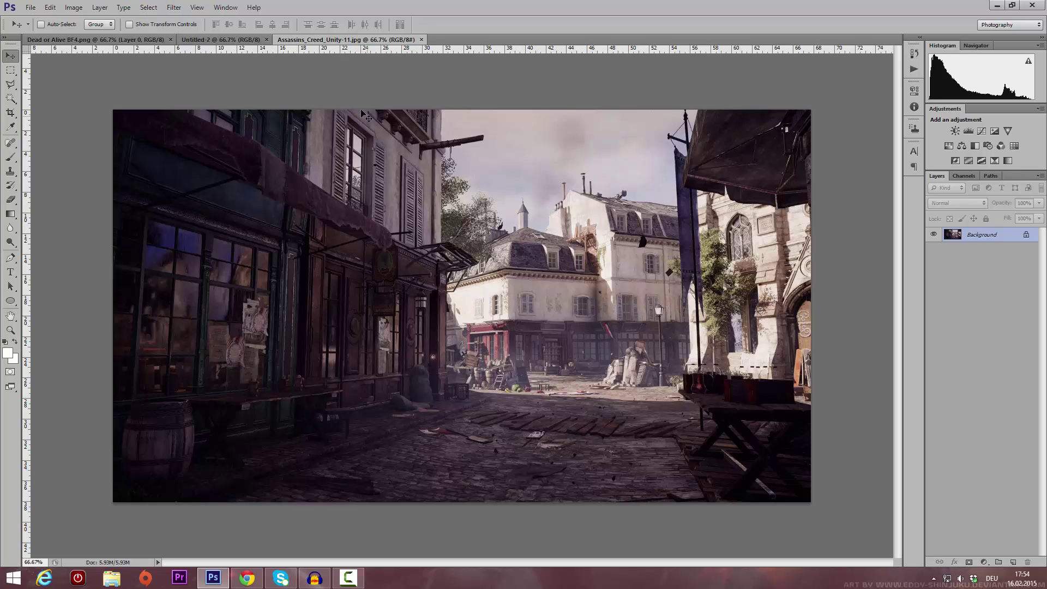
- Convert the street image's background to a regular layer named Layer 0 and confirm an image size of 1920 by 1080 pixels
double_click(981, 237)
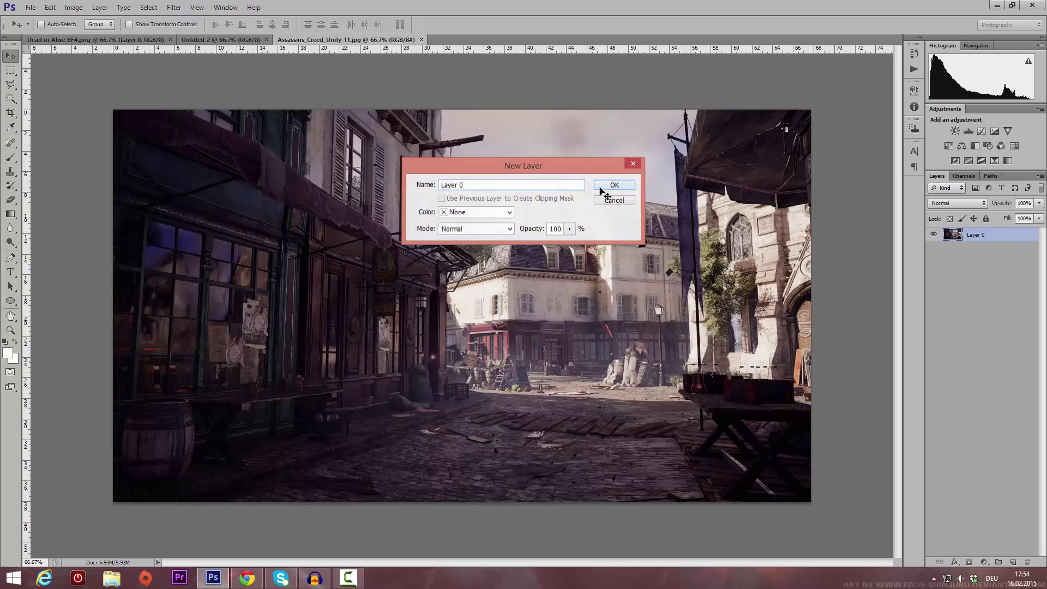
click(601, 189)
click(74, 7)
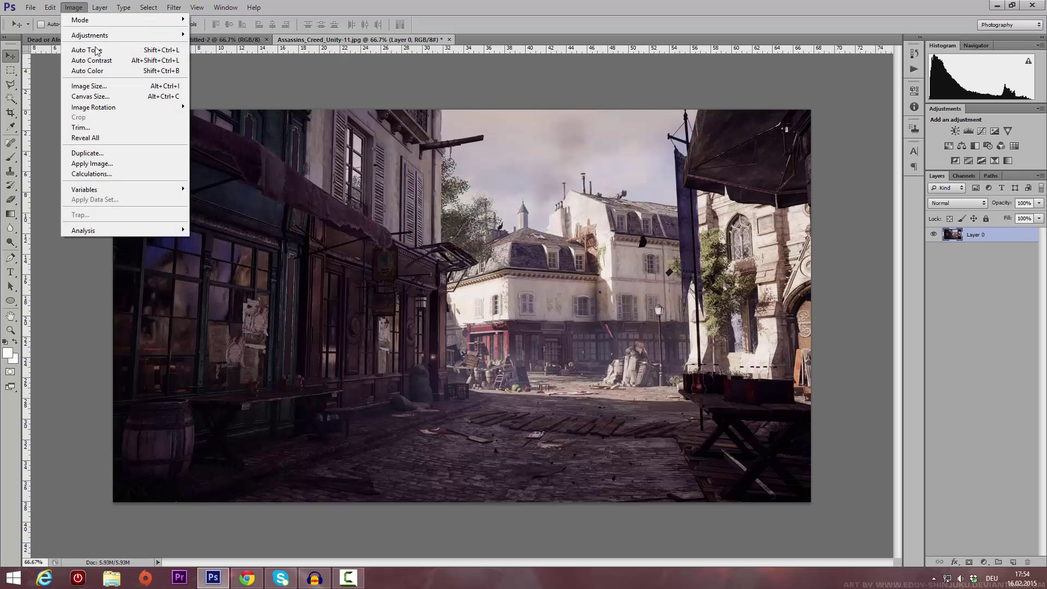
click(111, 86)
click(471, 179)
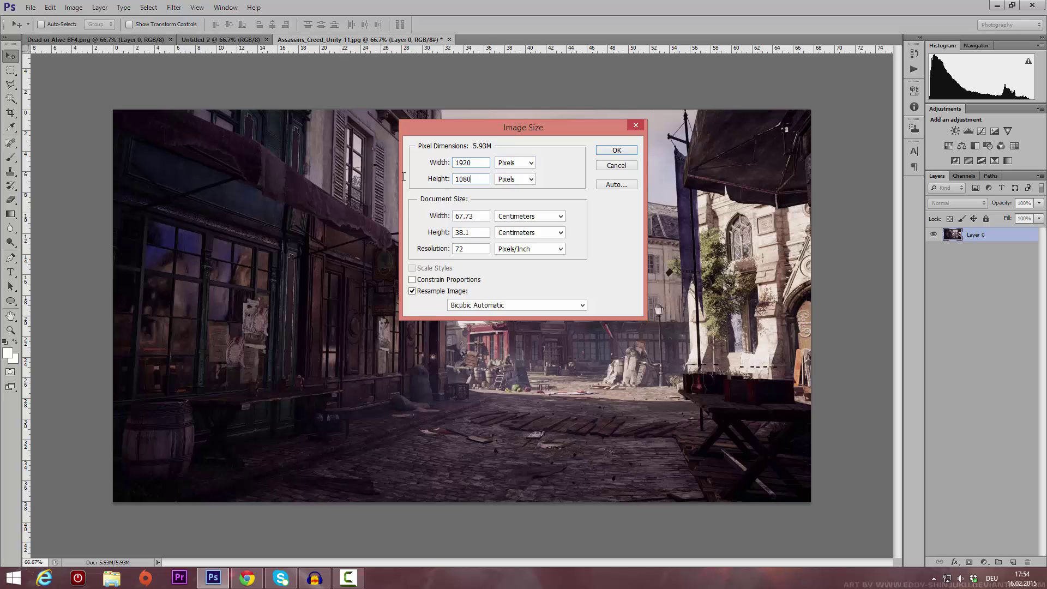
double_click(466, 178)
click(616, 150)
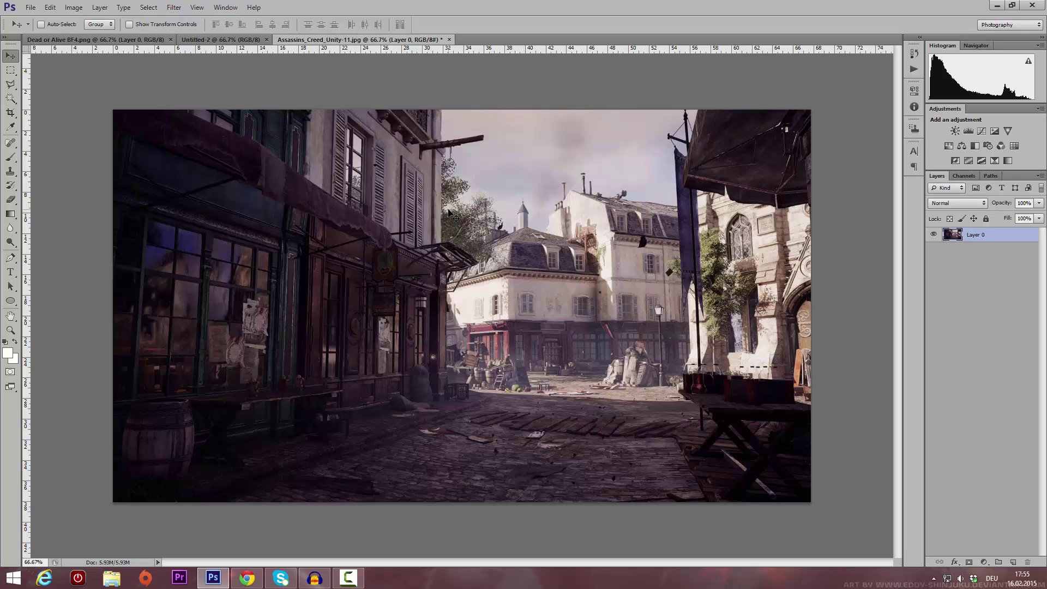
- Check the street image up close and review its pixel dimensions again in the Image Size settings
scroll(449, 211, up, 1)
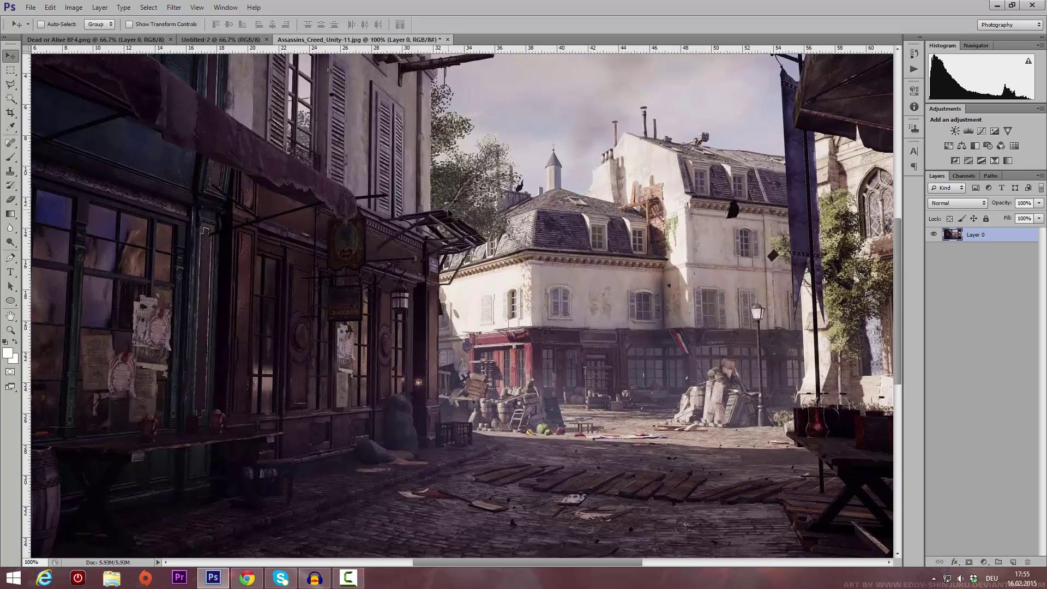
scroll(453, 210, down, 1)
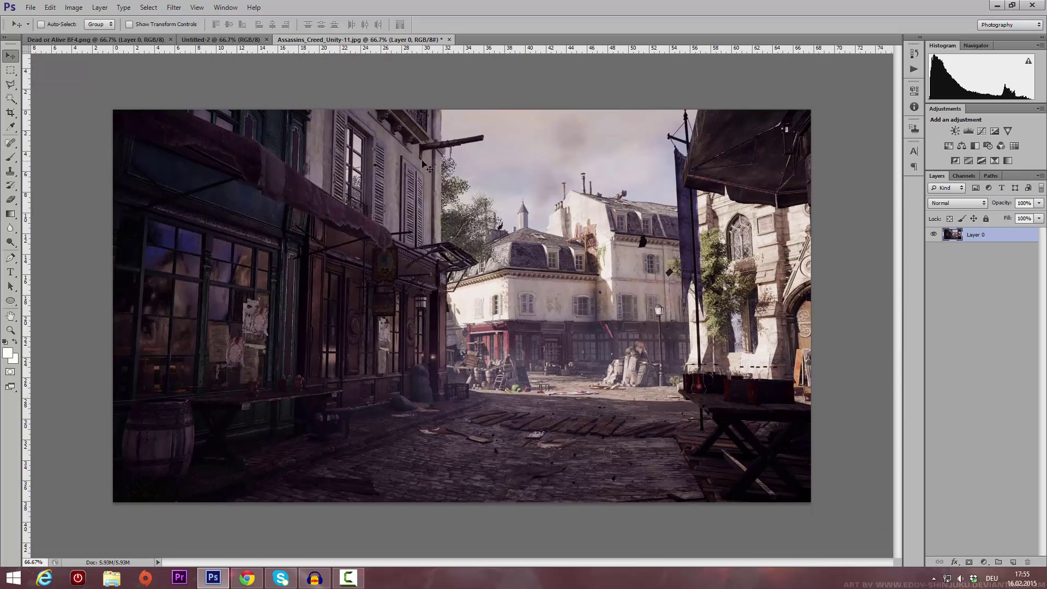
click(74, 8)
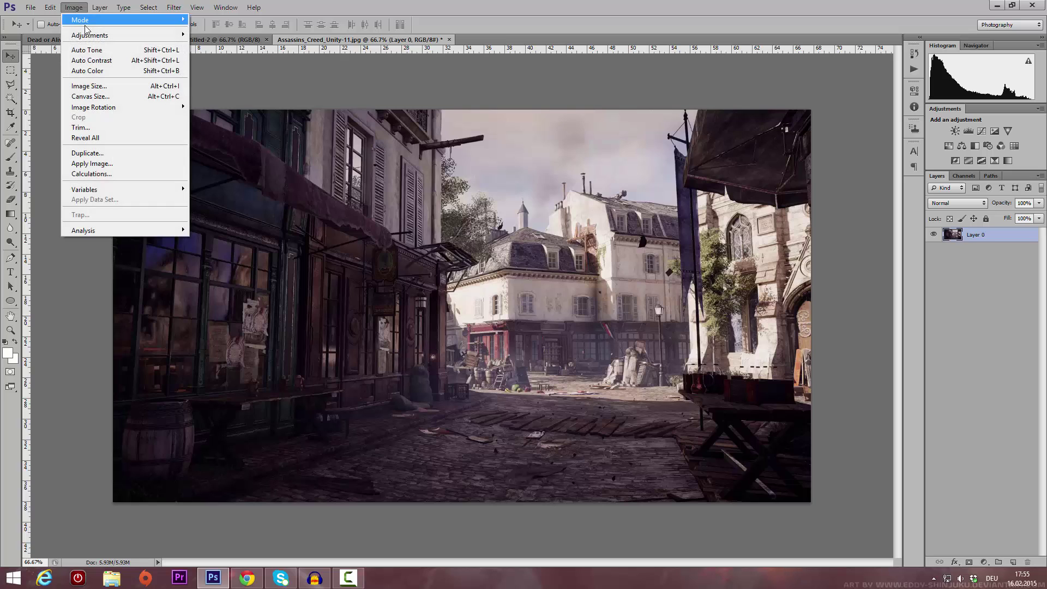
click(82, 87)
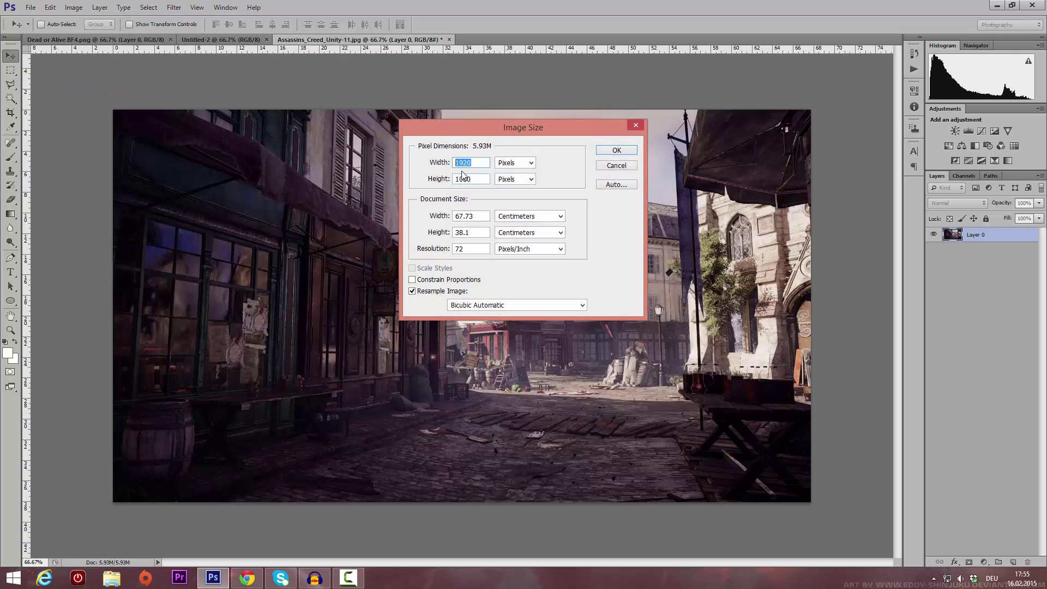
double_click(468, 179)
key(shift+Tab)
text(2200)
click(616, 150)
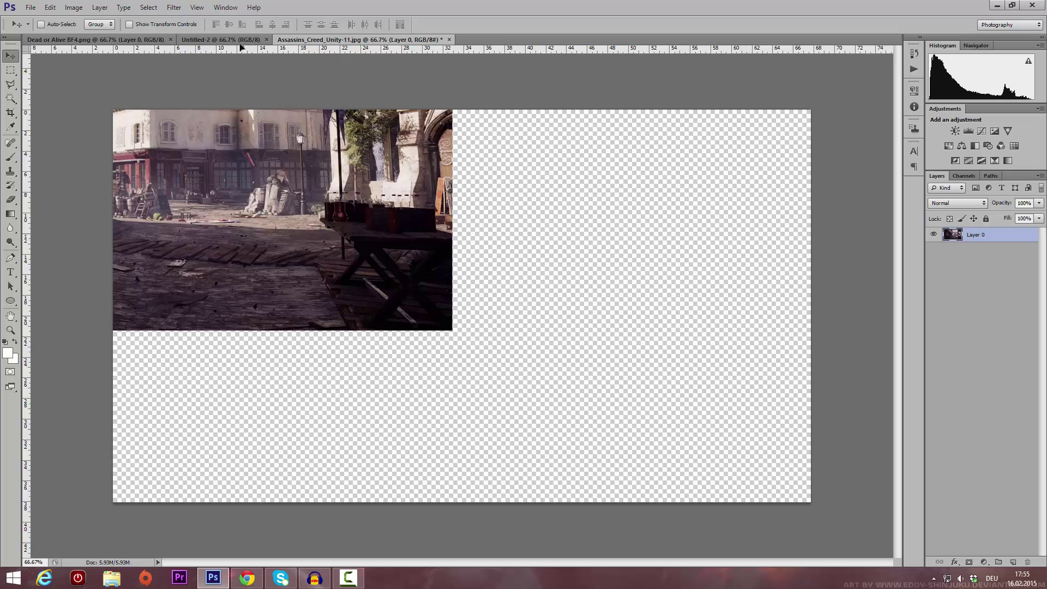
- Copy the street image into Untitled-2 and position it so that it covers the whole canvas
click(220, 40)
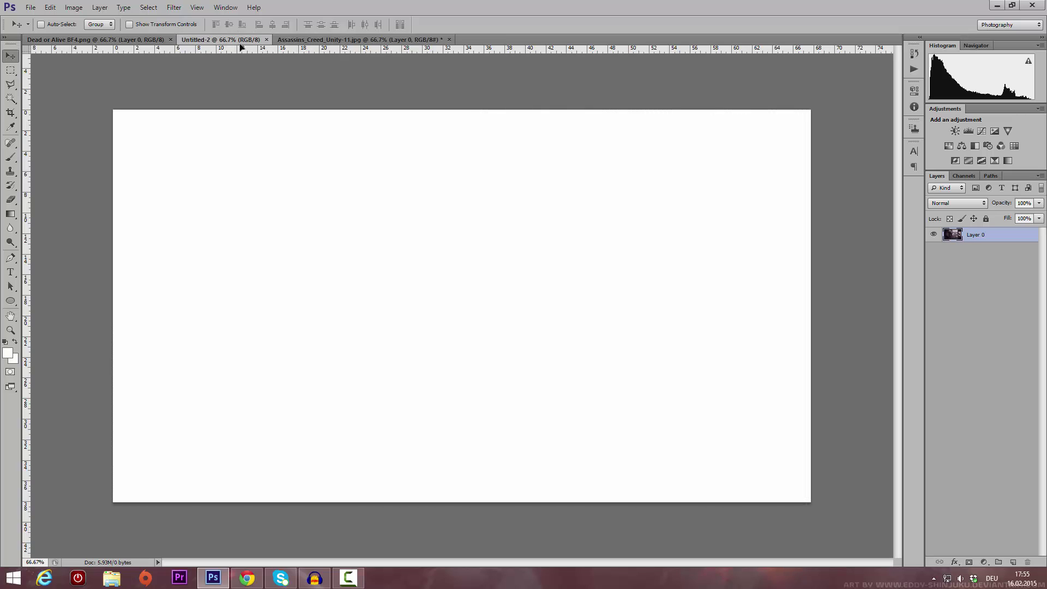
drag(431, 236, 352, 222)
drag(353, 222, 529, 207)
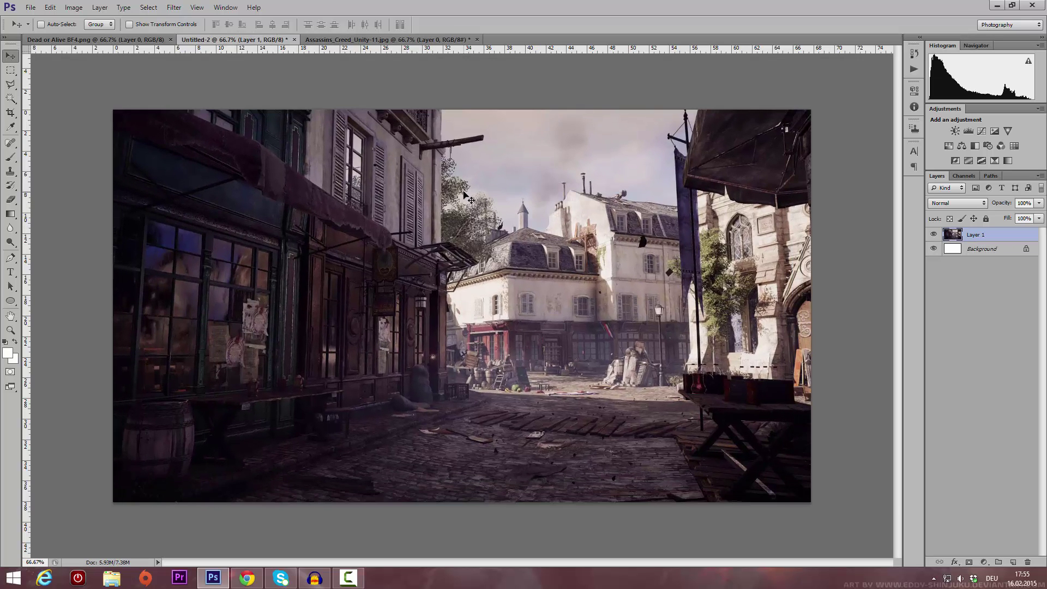
key(ctrl+t)
mouse_move(803, 111)
mouse_down()
mouse_move(720, 187)
mouse_move(802, 110)
mouse_move(793, 102)
mouse_up()
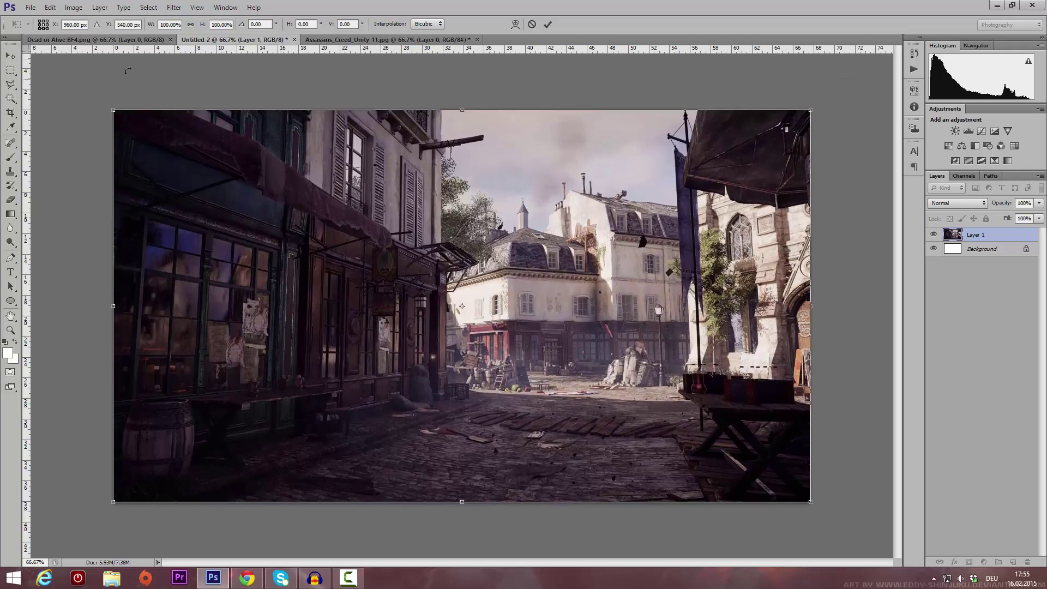
click(9, 55)
click(468, 218)
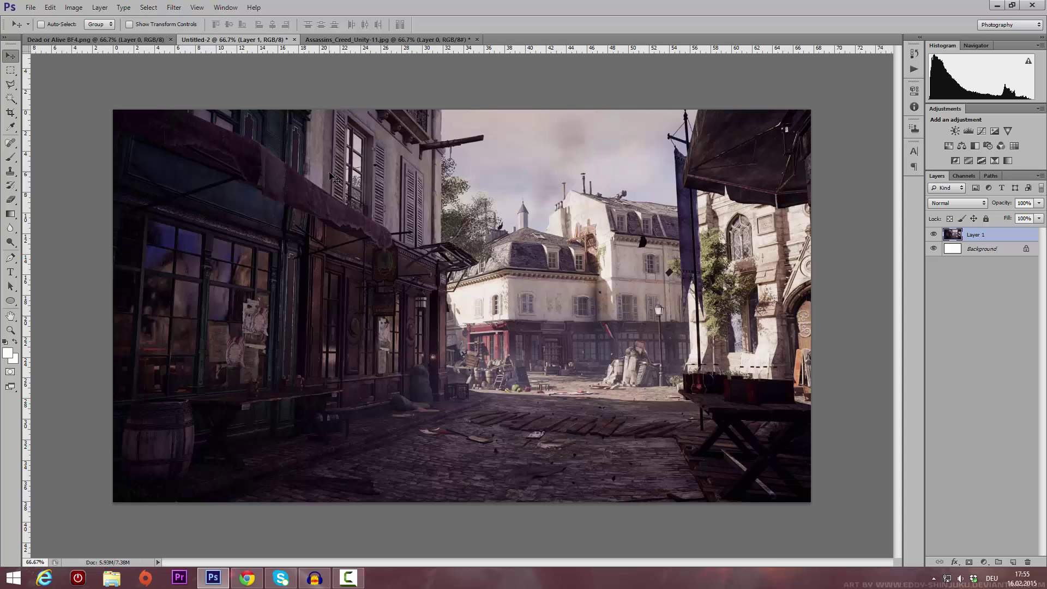
- Convert the white background of Untitled-2 to a regular layer and delete it
double_click(999, 250)
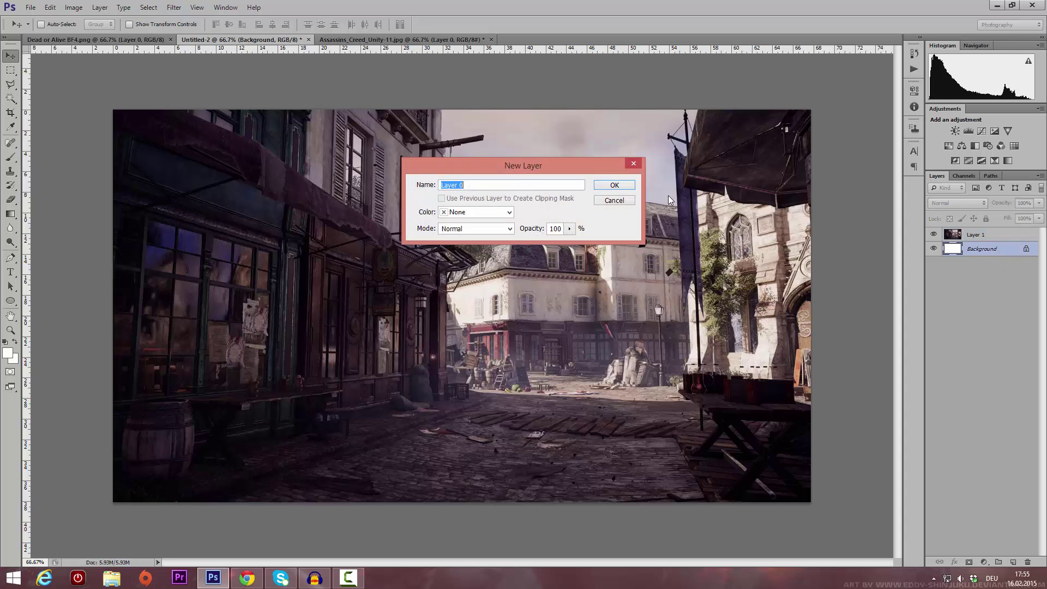
click(627, 189)
key(Delete)
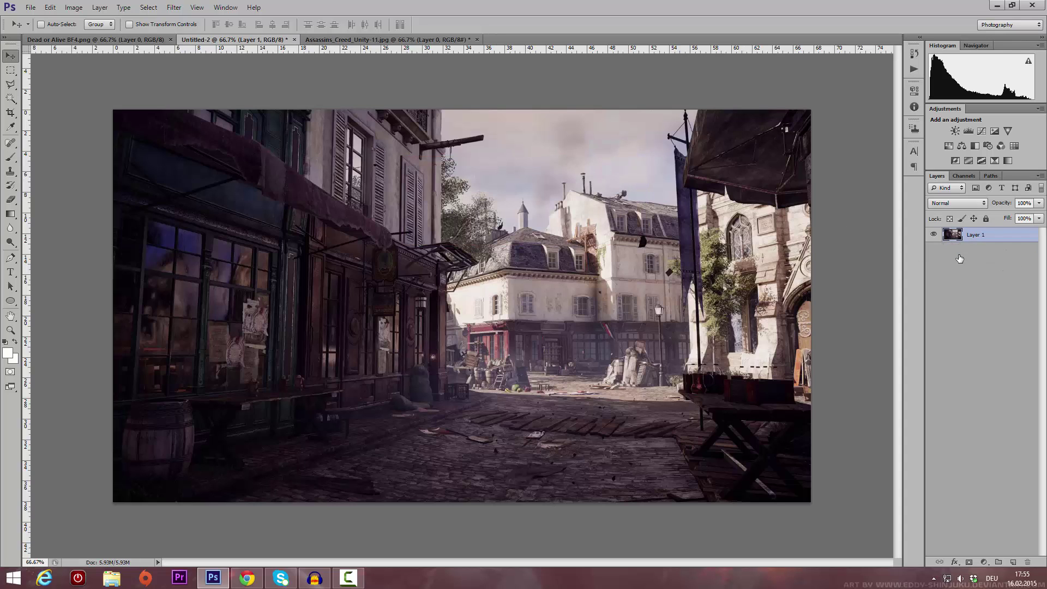
- Close Assassins_Creed_Unity-11.jpg without saving and open the hooded character image ACU_Arno_Dorian_render.png
click(477, 40)
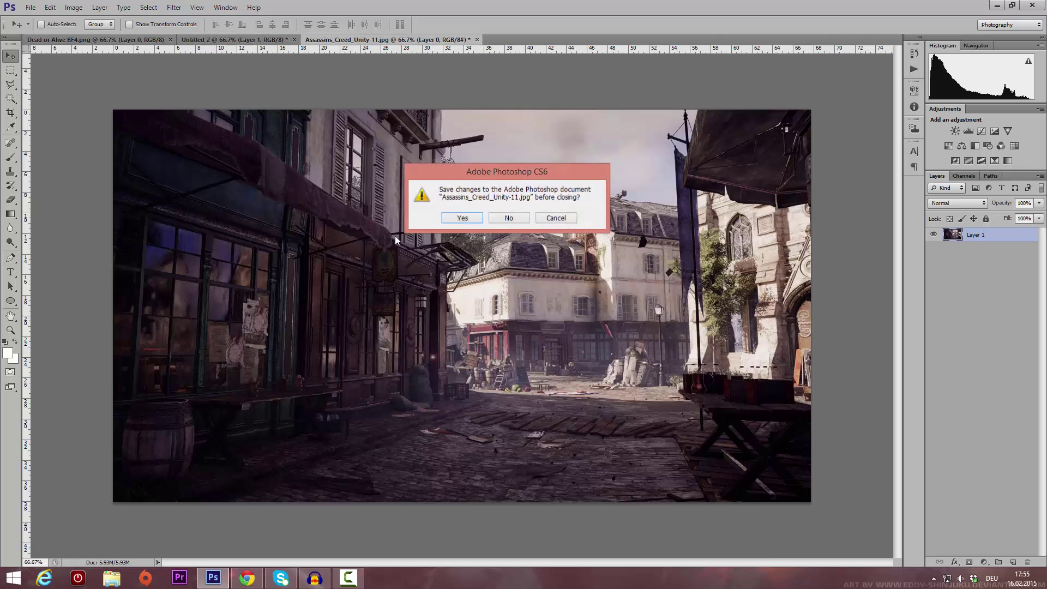
click(509, 216)
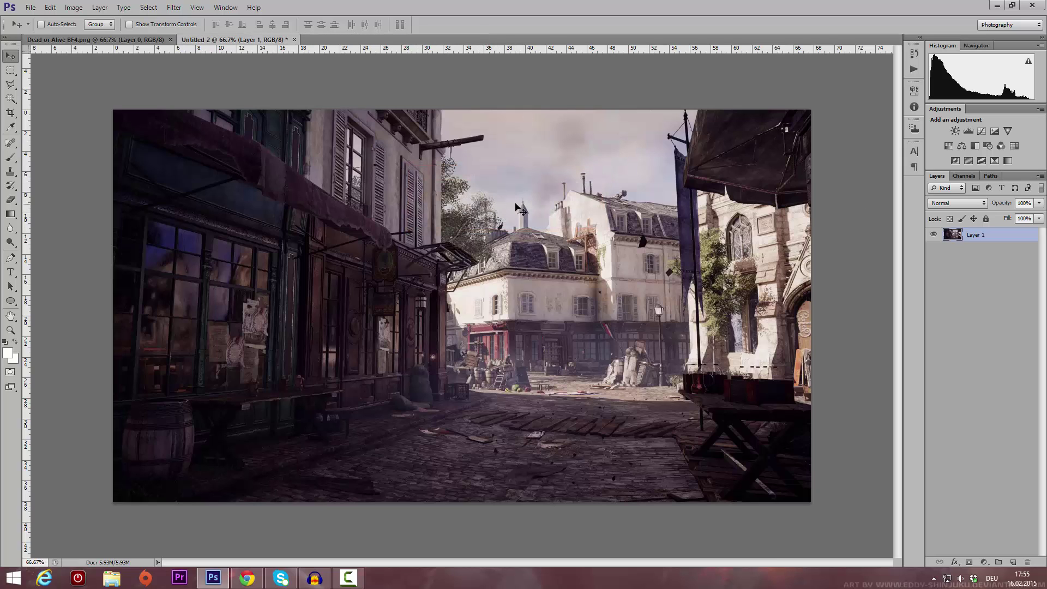
click(27, 11)
click(29, 9)
click(28, 8)
click(34, 29)
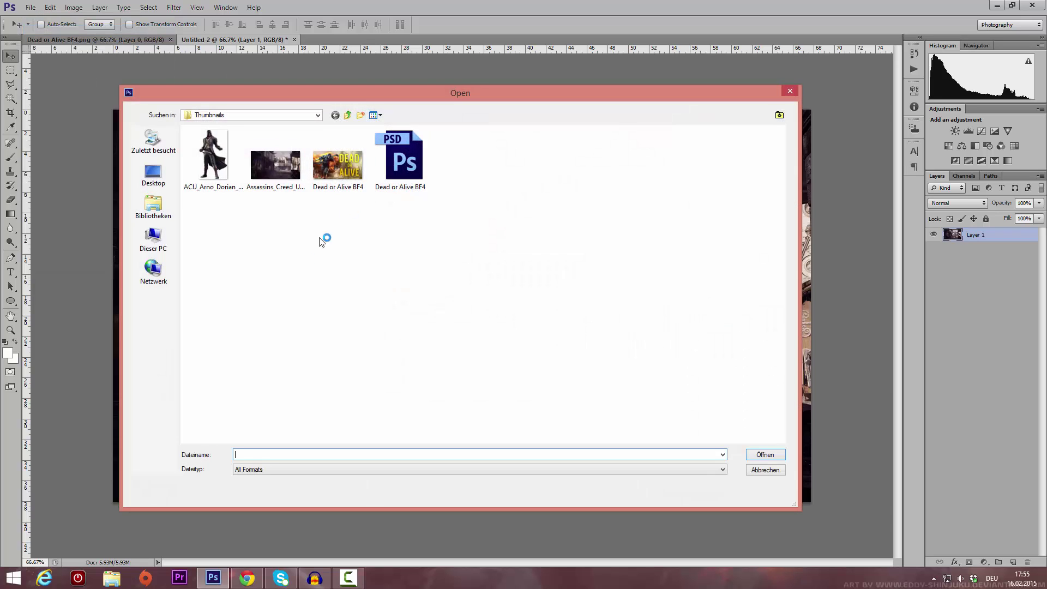
double_click(214, 152)
- Copy the hooded character into Untitled-2, scale it to about 52%, and place it in front of the dark shopfronts
drag(330, 229, 322, 167)
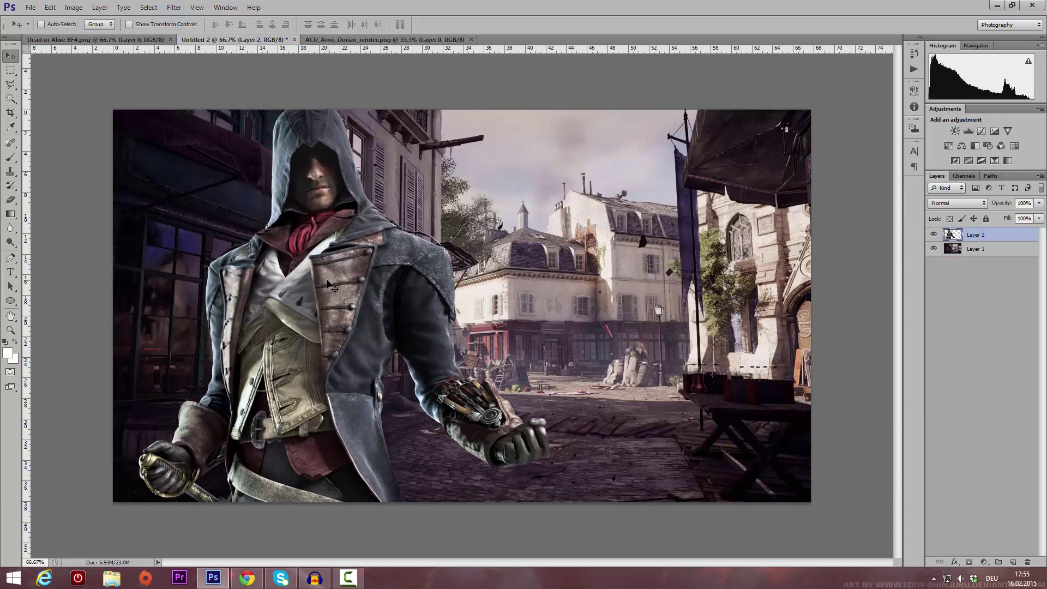
key(ctrl+t)
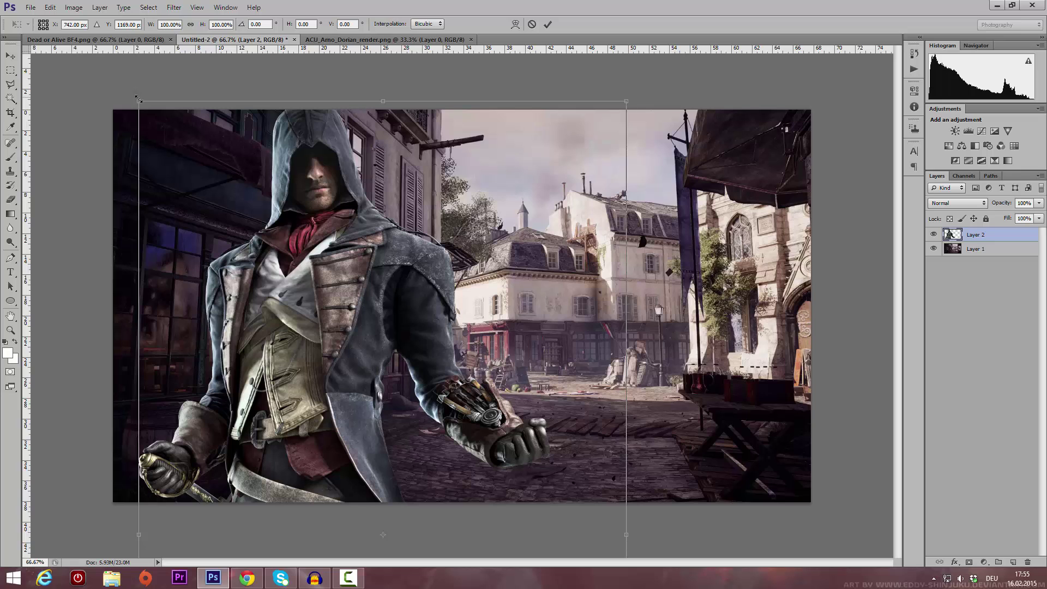
drag(155, 119, 255, 208)
drag(284, 280, 239, 188)
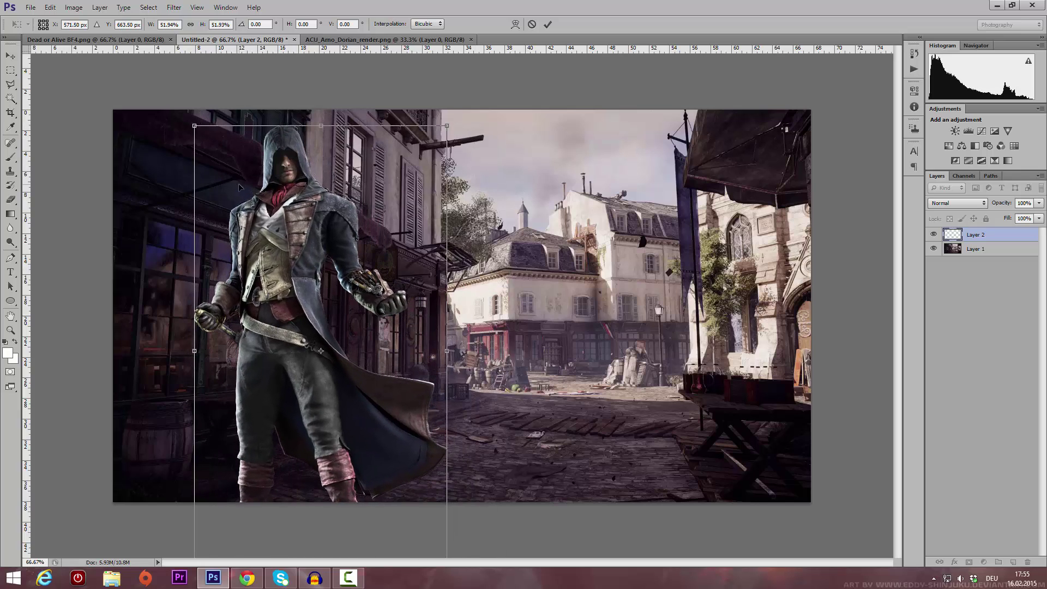
key(v)
click(464, 216)
drag(288, 250, 302, 256)
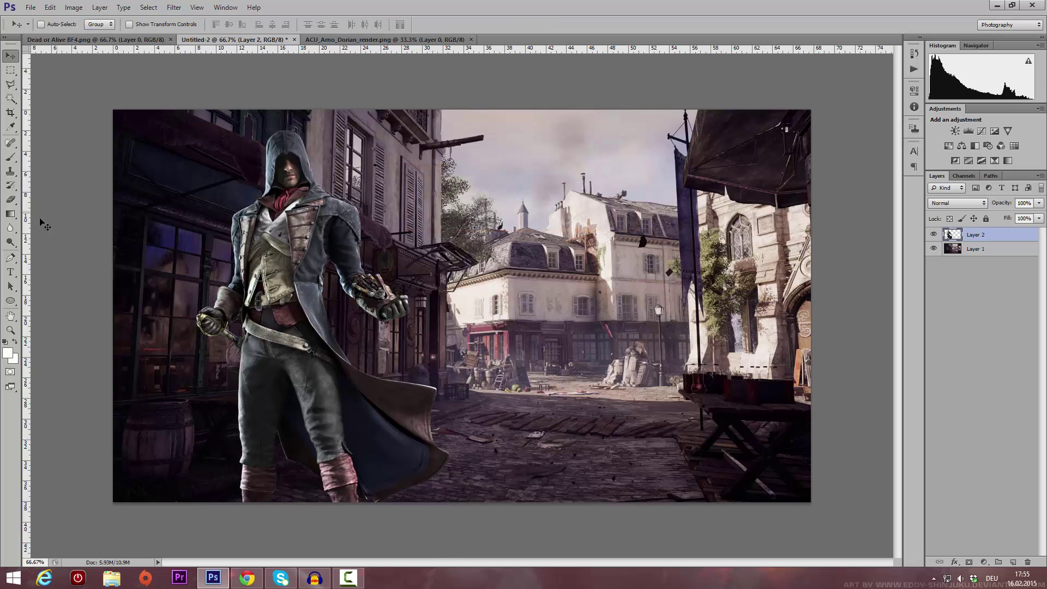
- Add the title text "I ALMOST" in white Bebas at 157 pt over the buildings beside the character
click(18, 274)
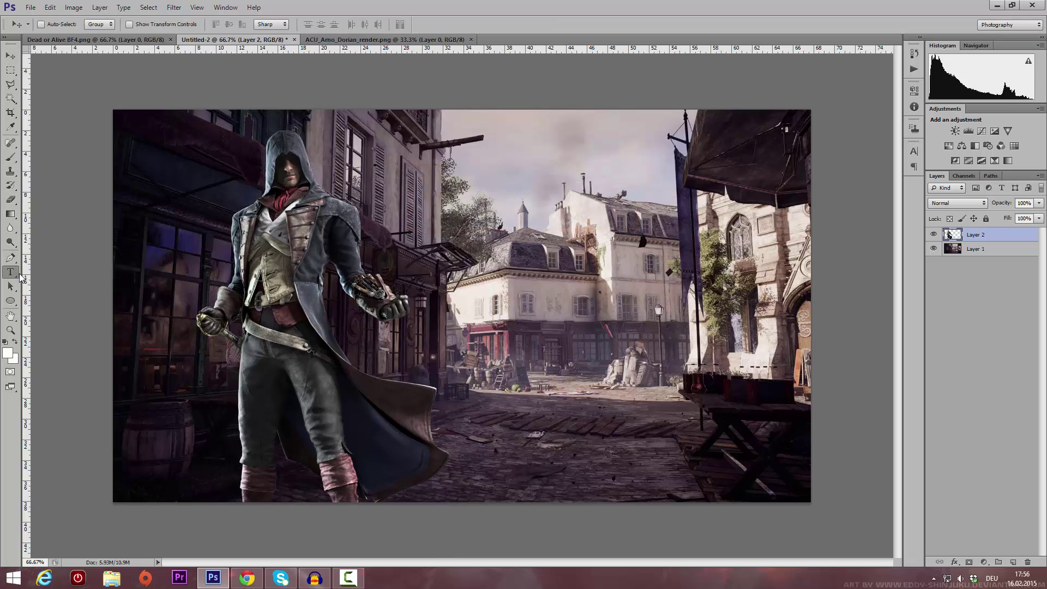
click(648, 266)
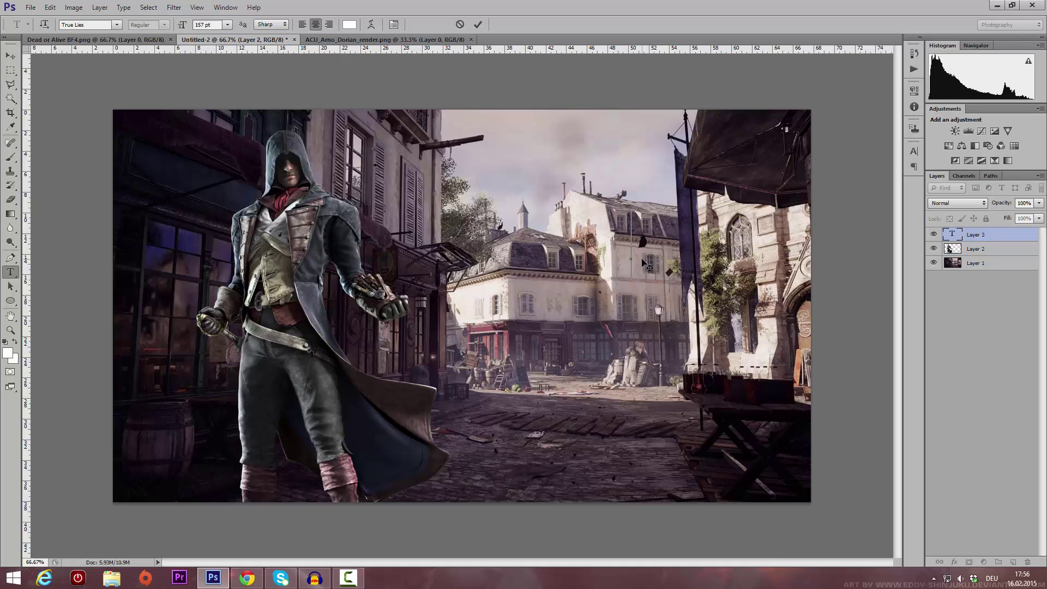
click(116, 25)
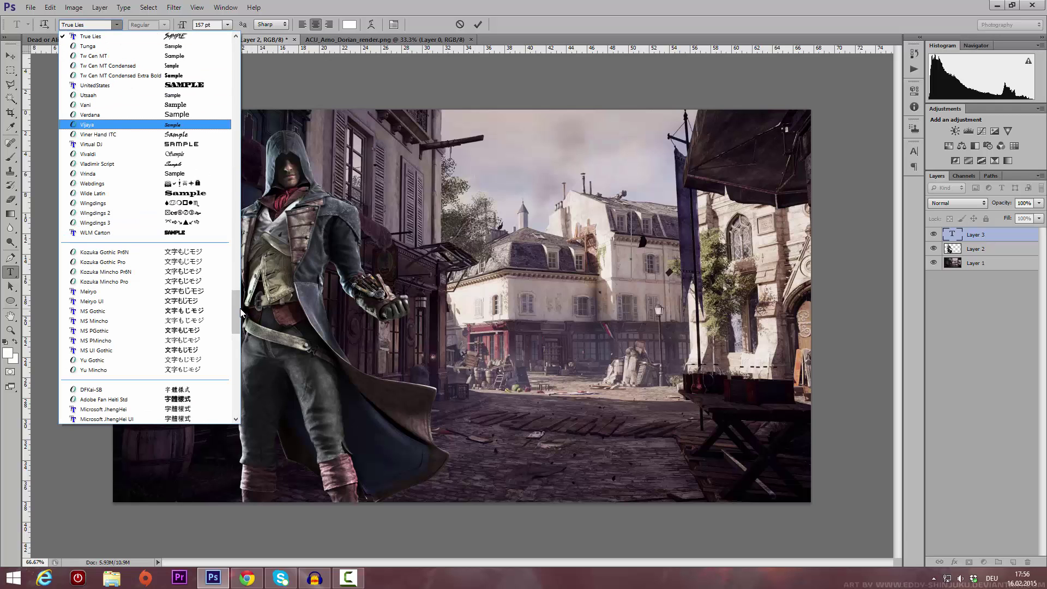
drag(241, 312, 140, 89)
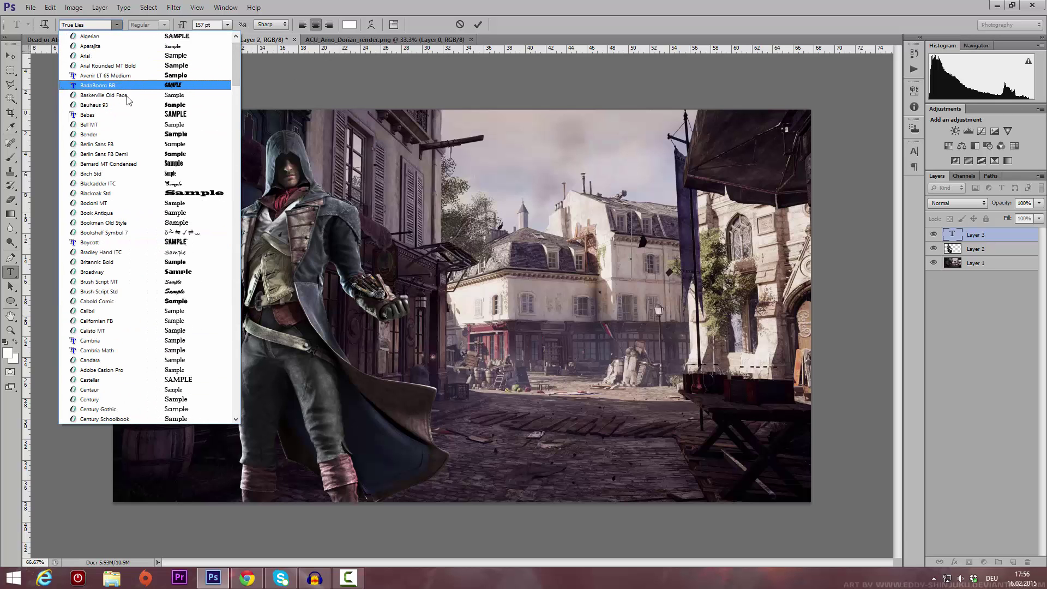
click(125, 114)
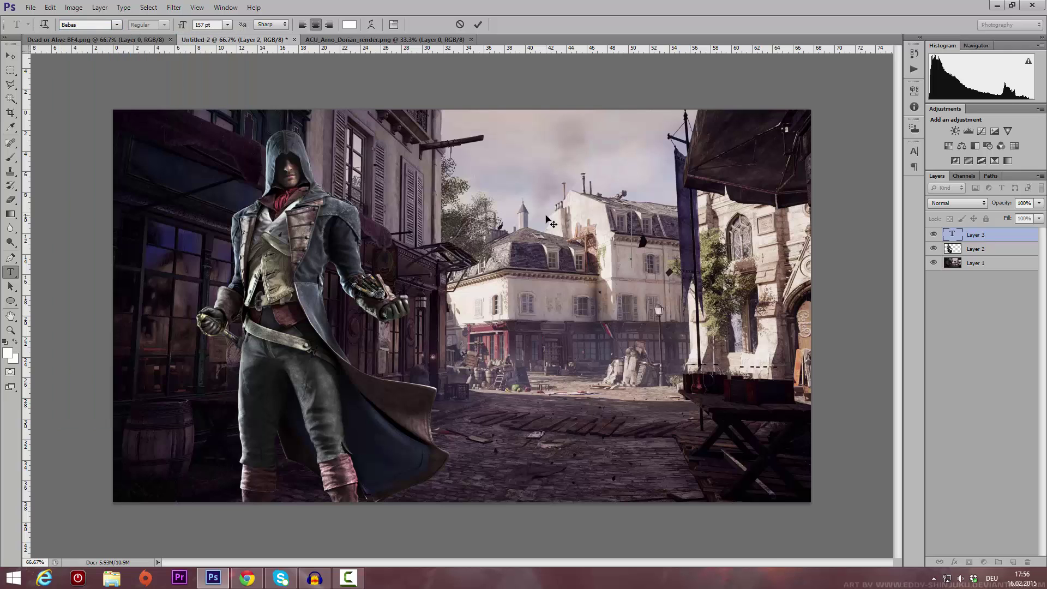
text(IALMOST)
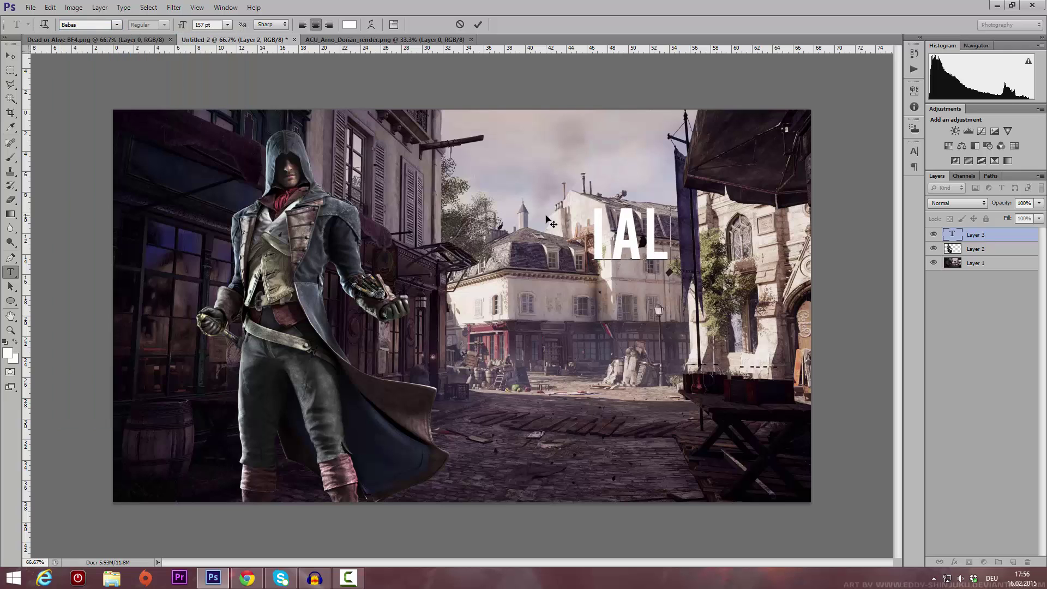
click(11, 58)
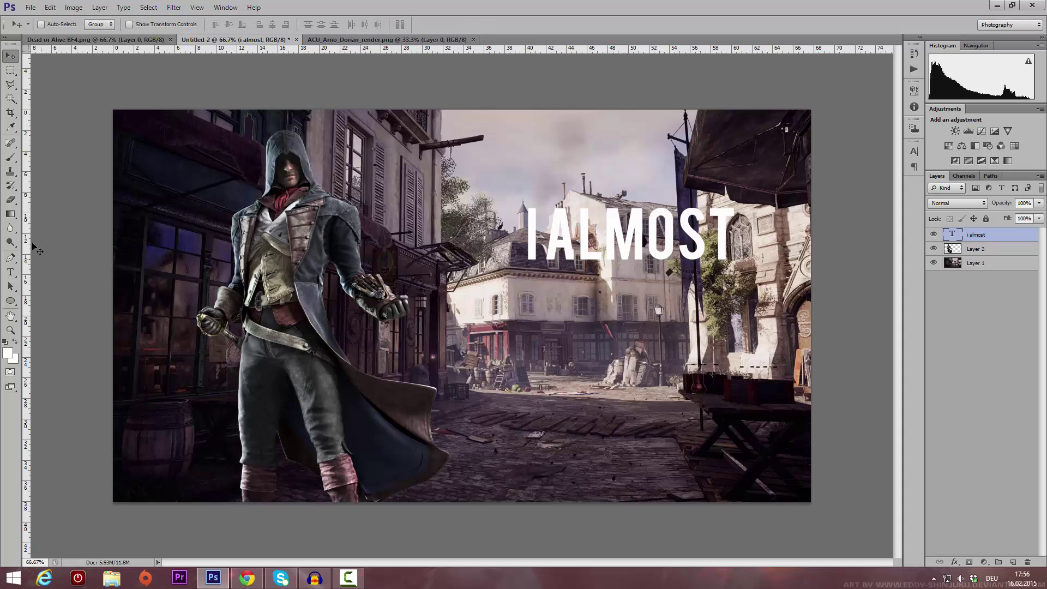
- Add a separate text layer reading "DIED" in the same font below "I ALMOST"
click(10, 271)
click(672, 405)
text(died)
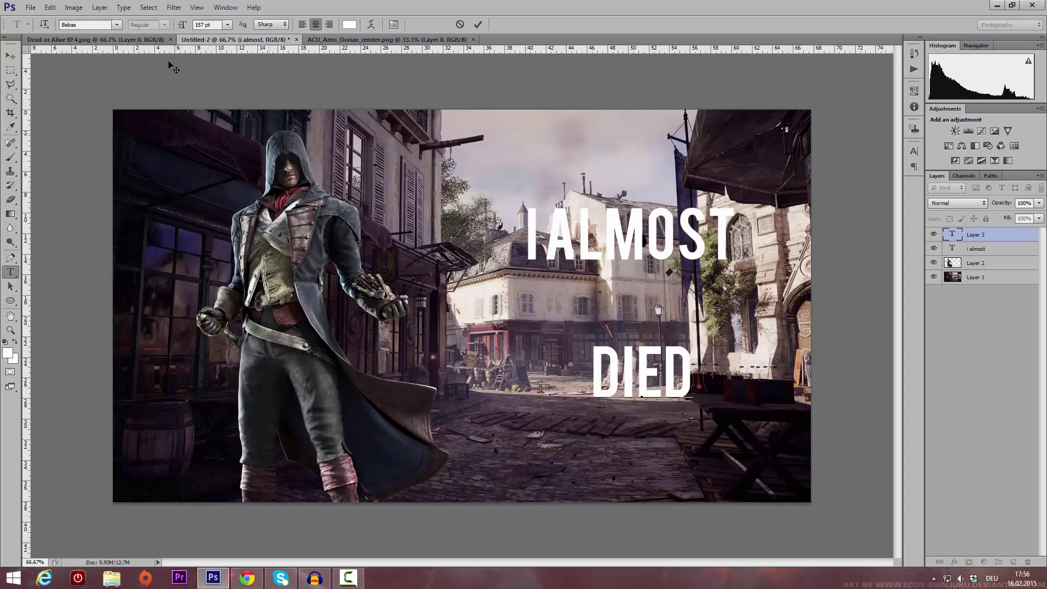
click(10, 56)
- Scale the "I ALMOST" text to about 158% and position it beside the character, above "DIED"
click(996, 247)
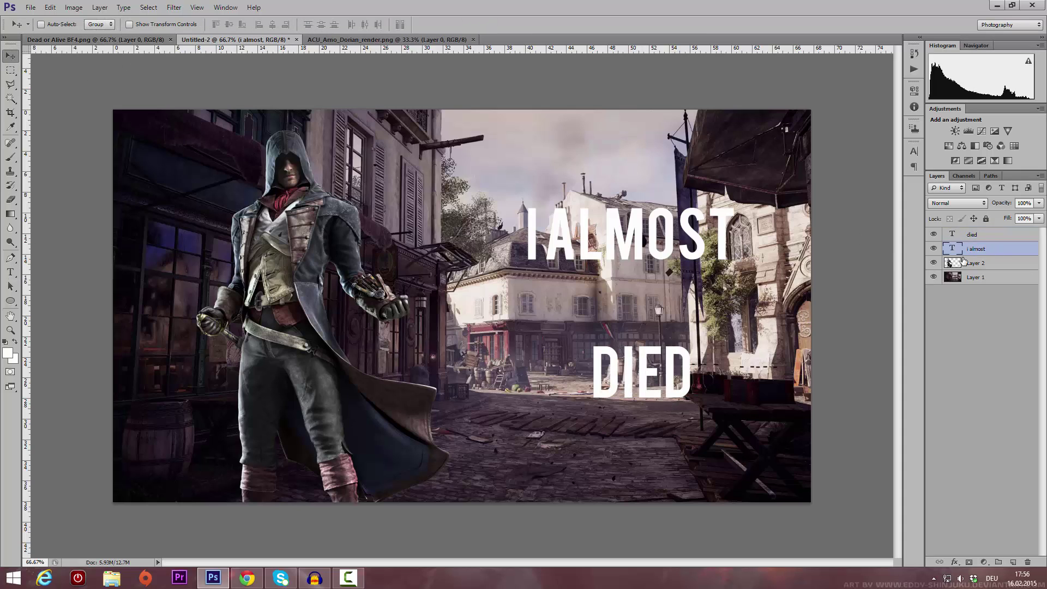
key(ctrl+t)
drag(521, 201, 480, 194)
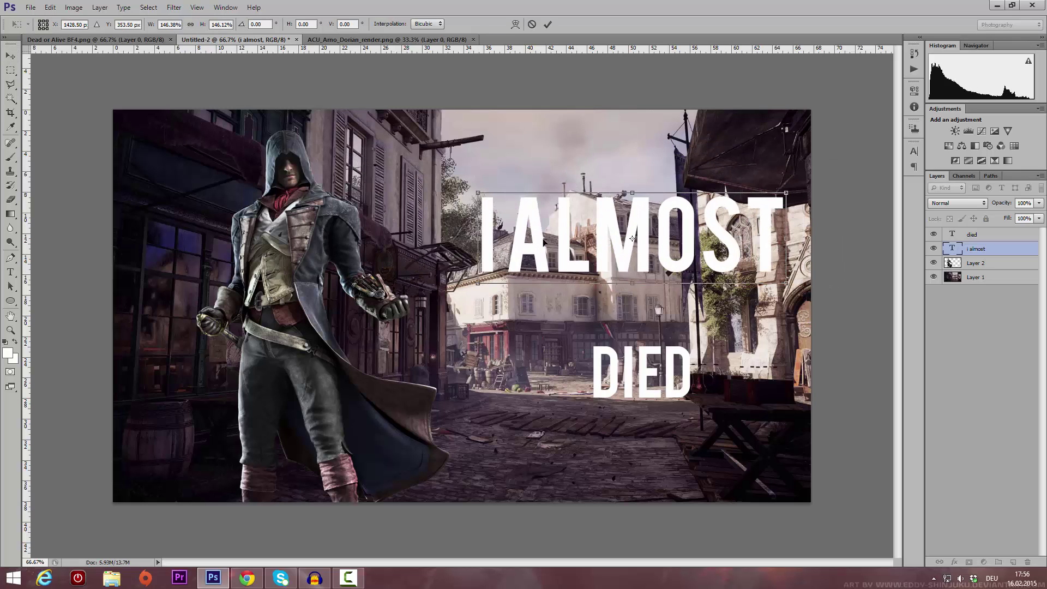
drag(544, 241, 528, 223)
drag(465, 183, 436, 173)
right_click(504, 190)
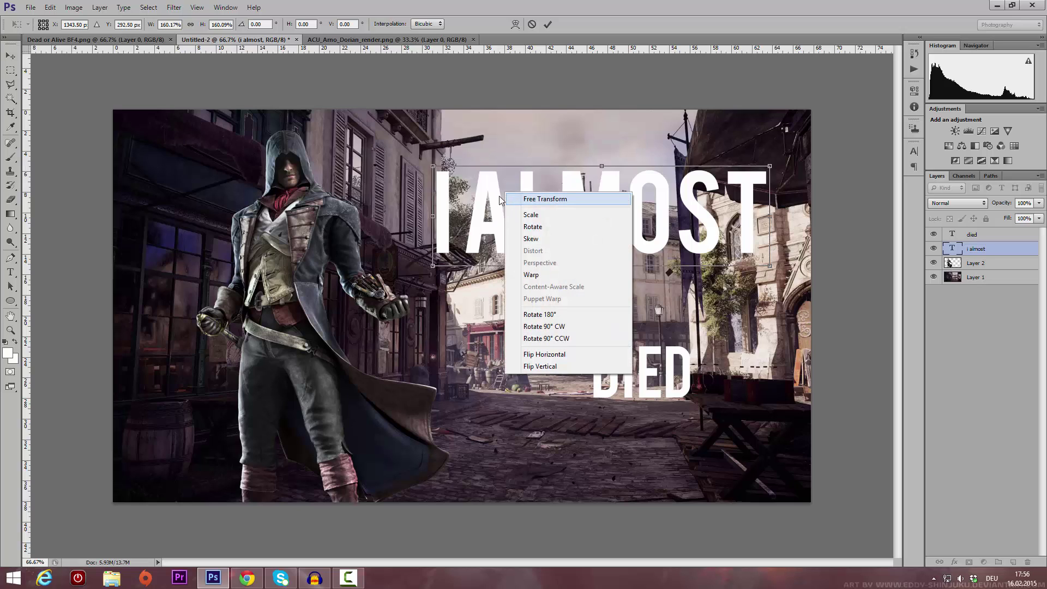
click(485, 193)
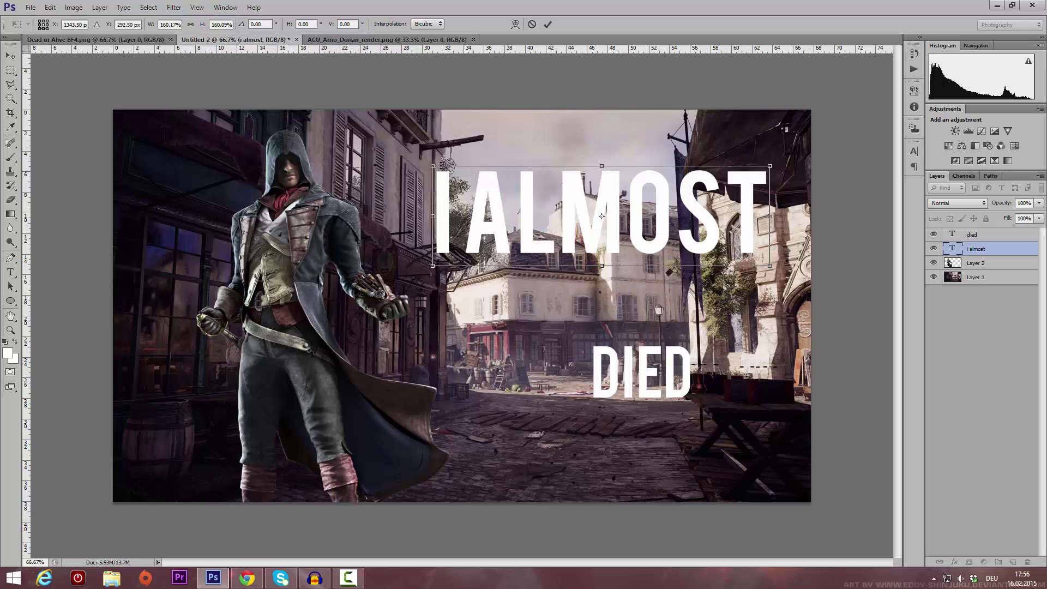
drag(435, 163, 529, 201)
drag(474, 235, 490, 156)
drag(472, 187, 436, 178)
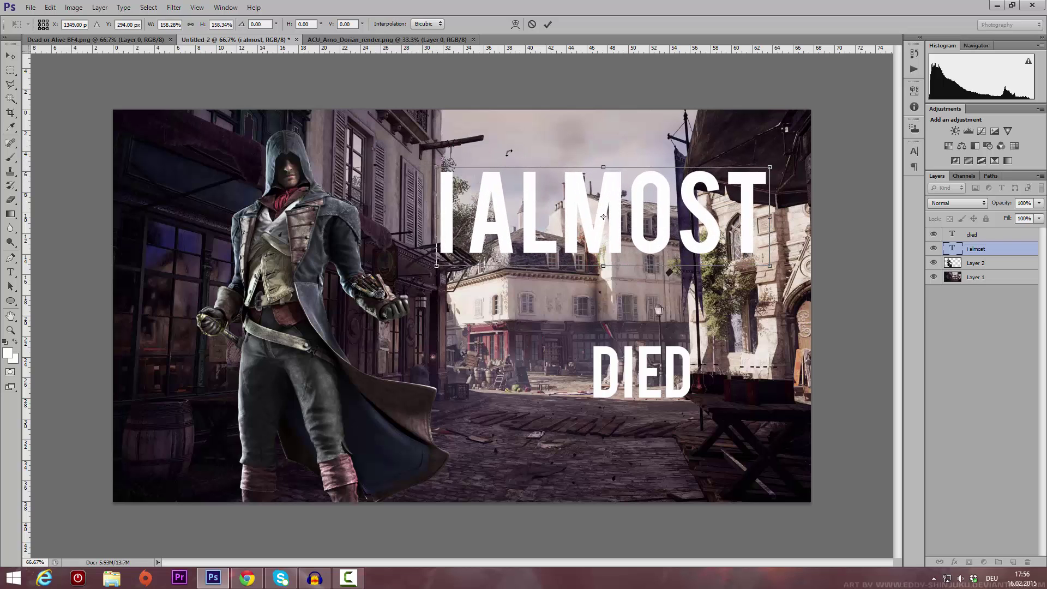
click(10, 56)
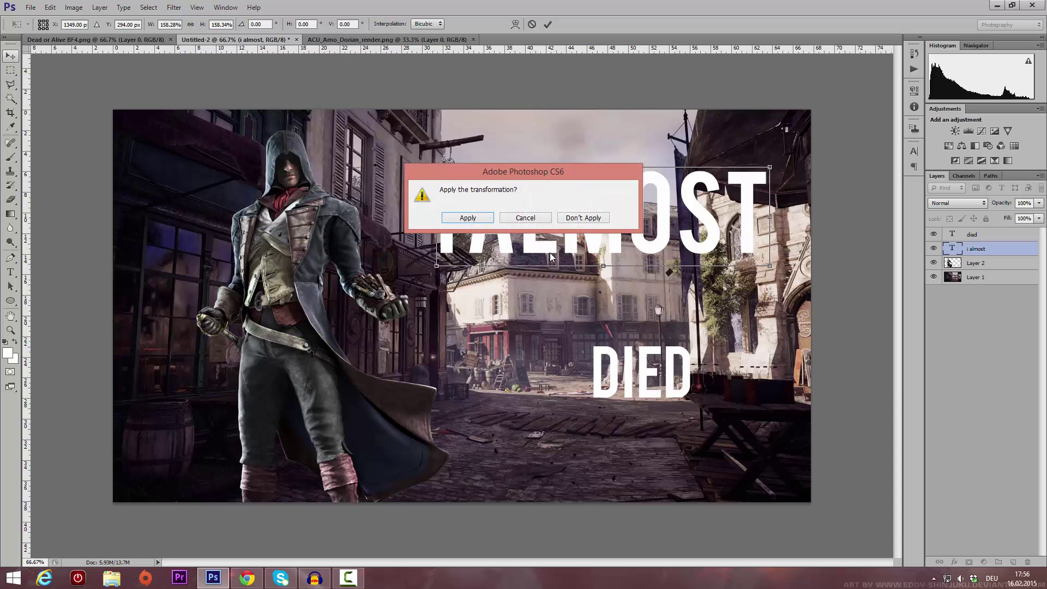
click(465, 218)
drag(552, 210, 575, 229)
- Scale the "DIED" text to about 326% and align it beneath "I ALMOST" at nearly the same width
click(1007, 237)
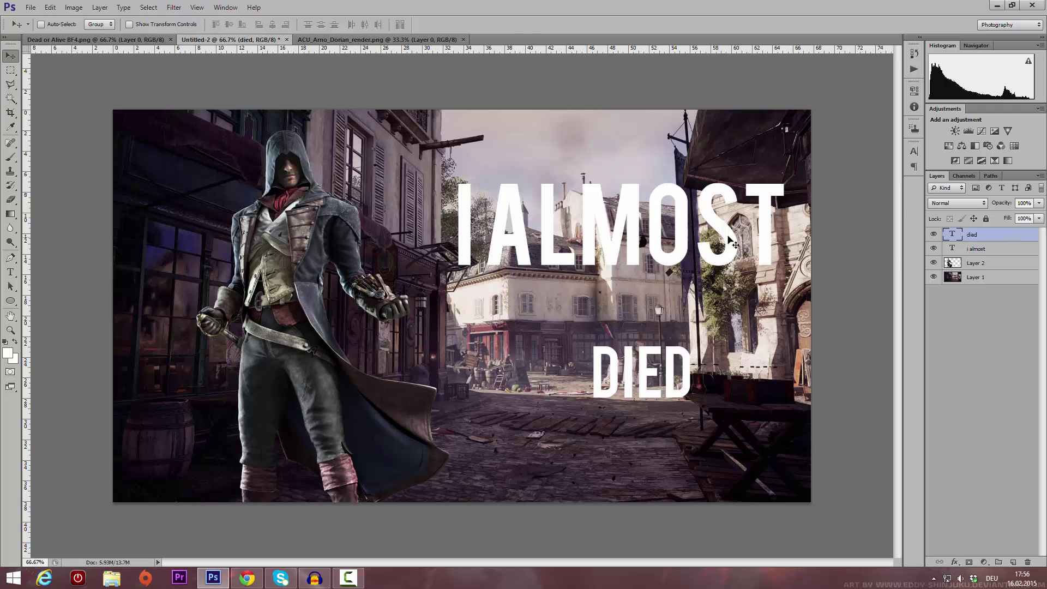
key(ctrl+t)
drag(694, 410, 813, 488)
drag(653, 393, 516, 321)
drag(679, 413, 786, 477)
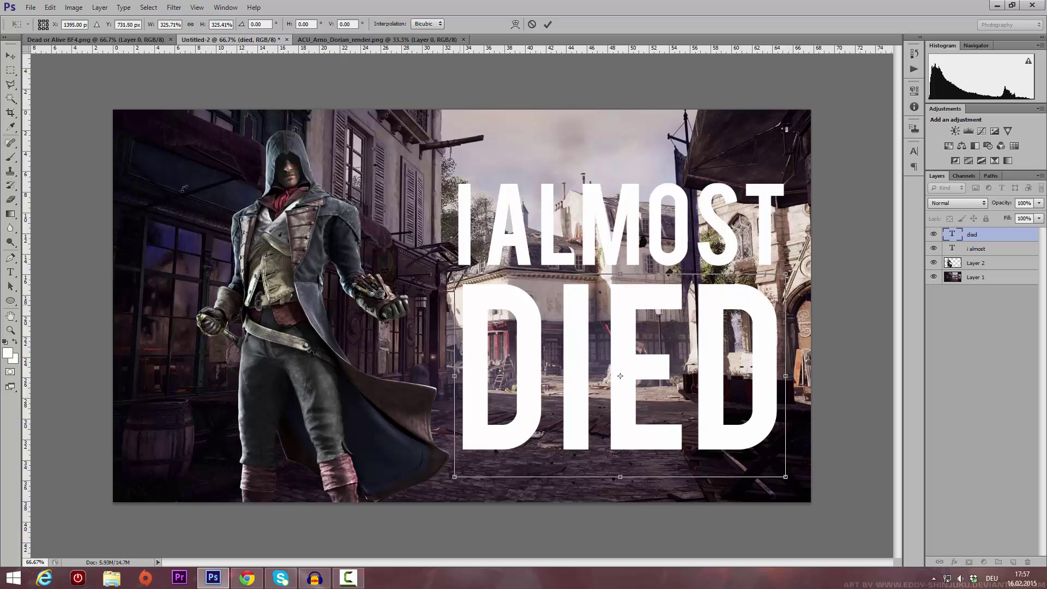
click(10, 56)
click(467, 250)
drag(531, 325, 525, 326)
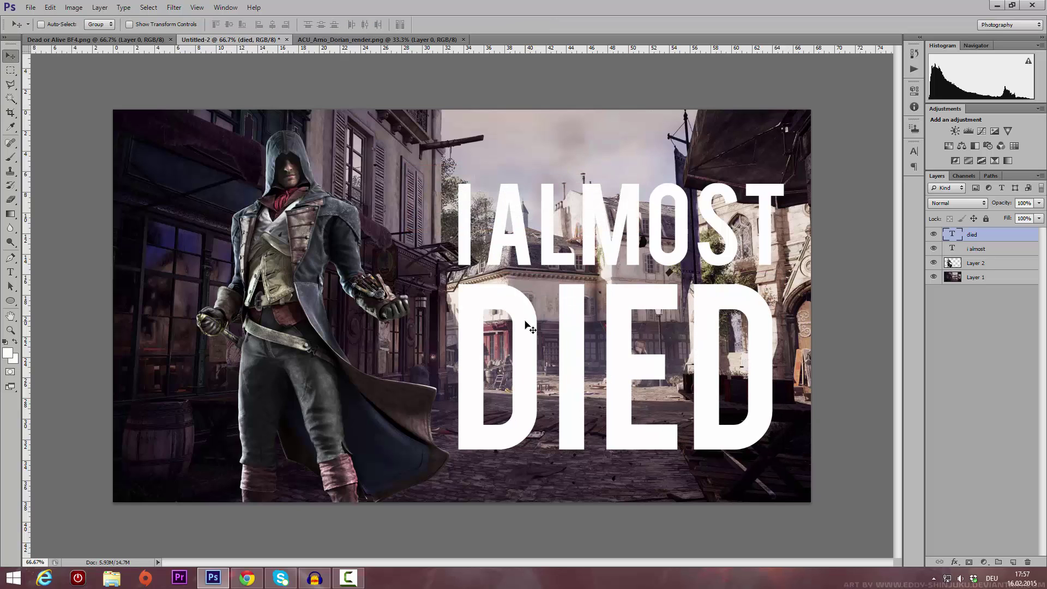
- Recolor the "DIED" text to a red matching the character's scarf
shift+click(995, 250)
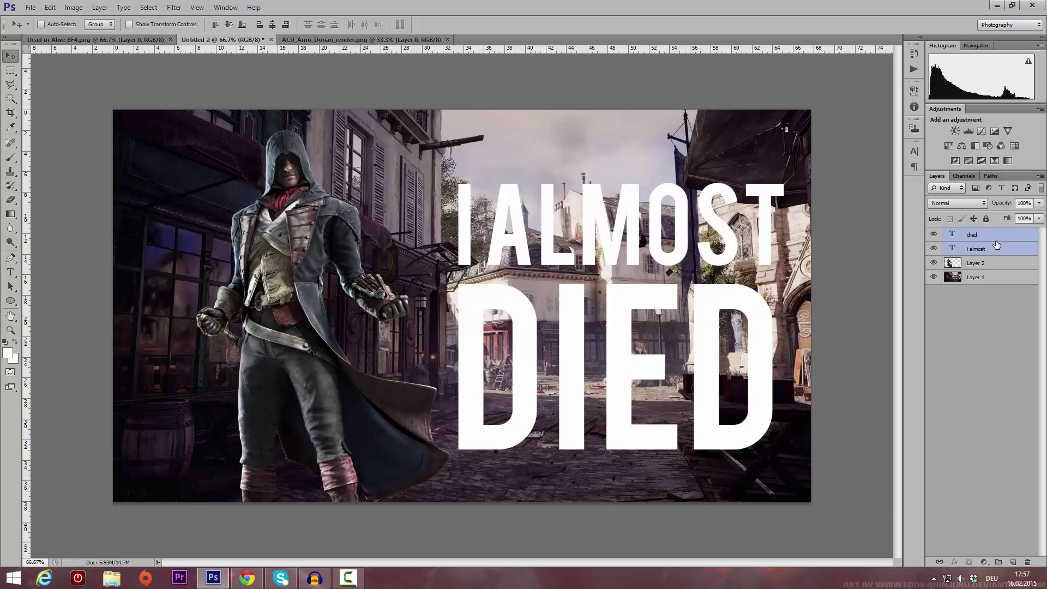
ctrl+click(996, 246)
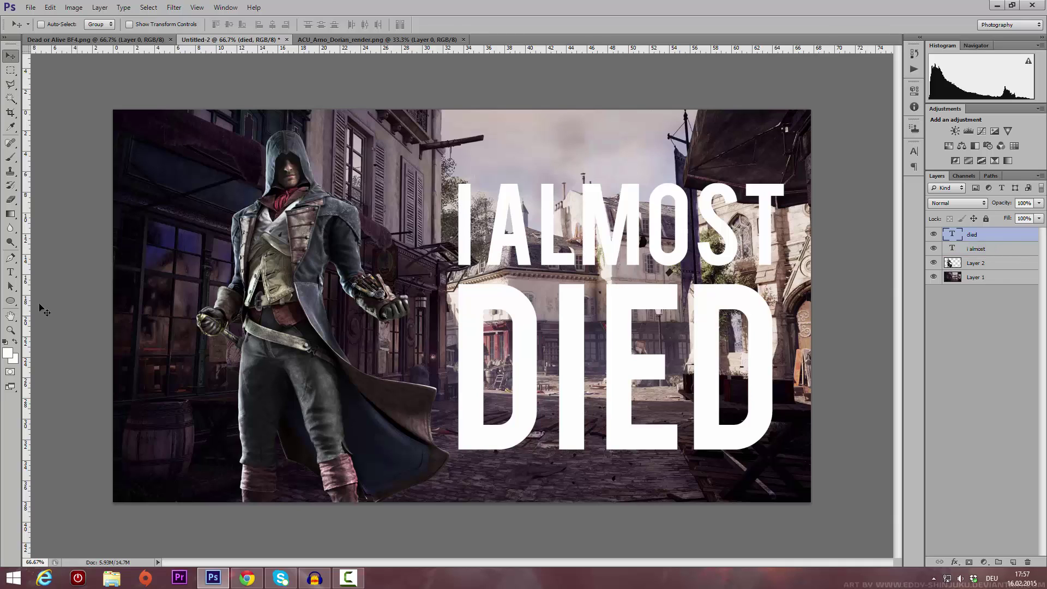
click(10, 271)
key(Return)
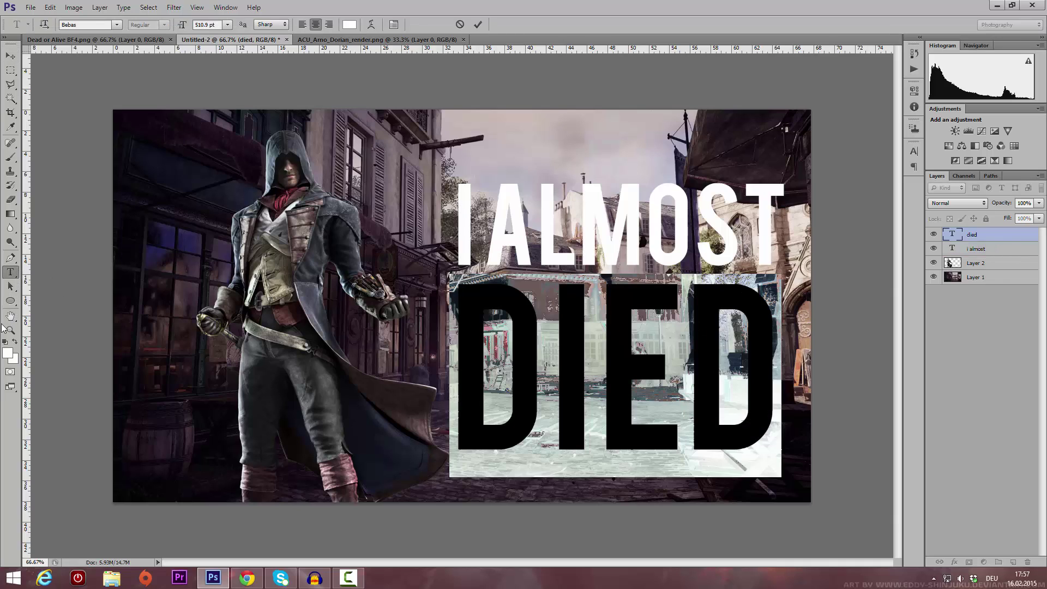
click(9, 352)
mouse_move(393, 395)
mouse_down()
mouse_move(369, 378)
mouse_move(376, 385)
mouse_up()
click(540, 362)
key(ctrl+Return)
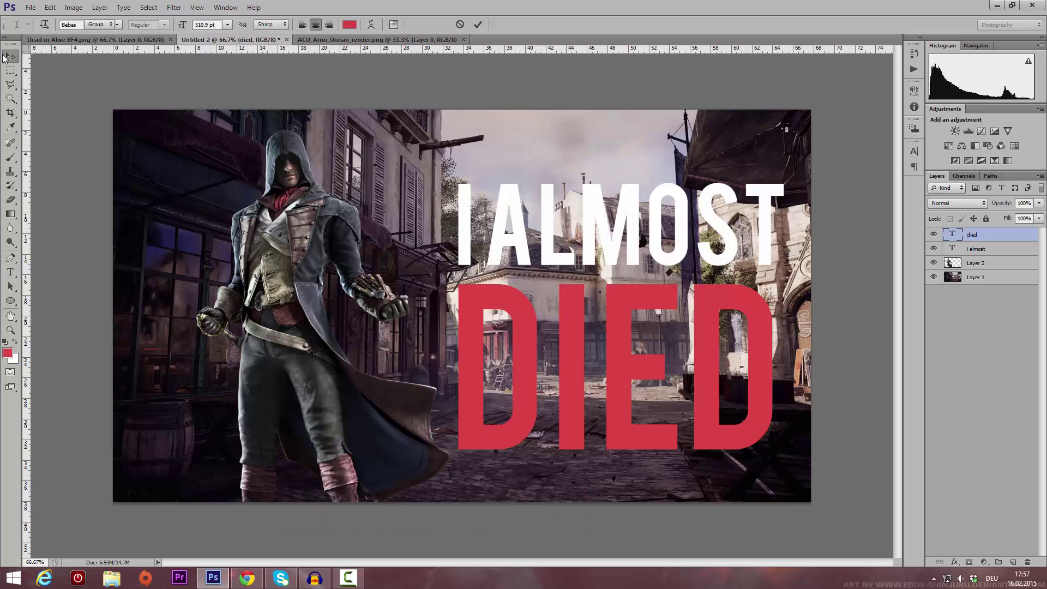
key(v)
- Recolor only the letter "I" of "I ALMOST" with the same red as "DIED"
click(999, 249)
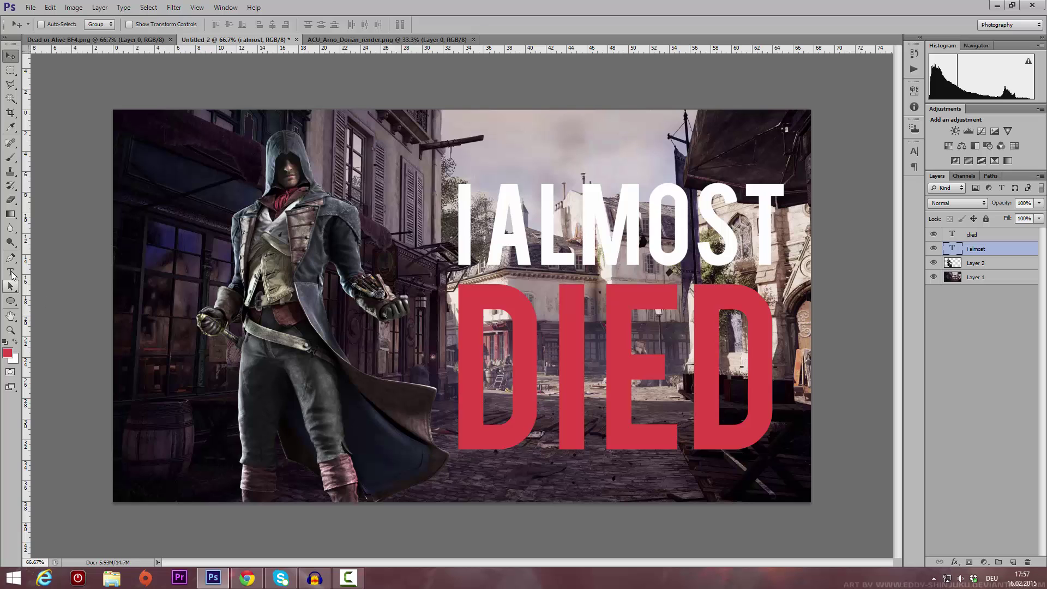
click(11, 271)
drag(499, 221, 456, 221)
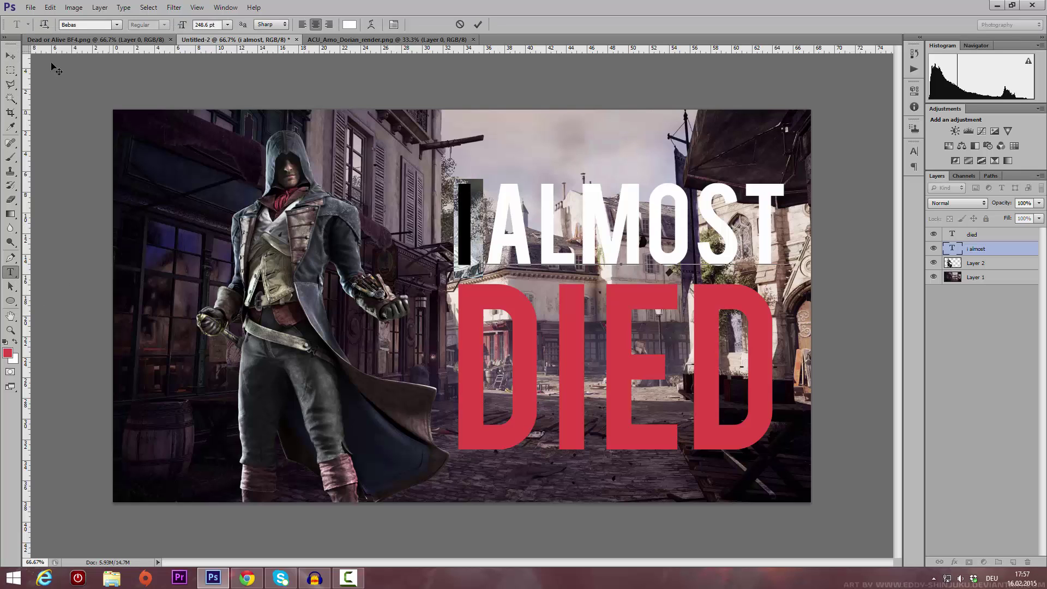
click(8, 352)
click(541, 360)
key(ctrl+Return)
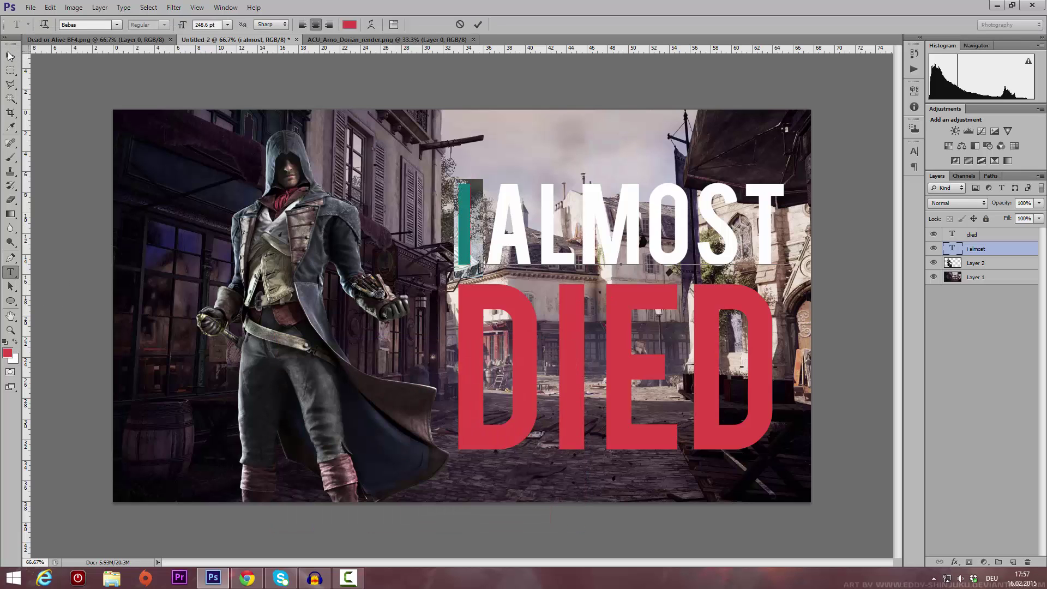
key(v)
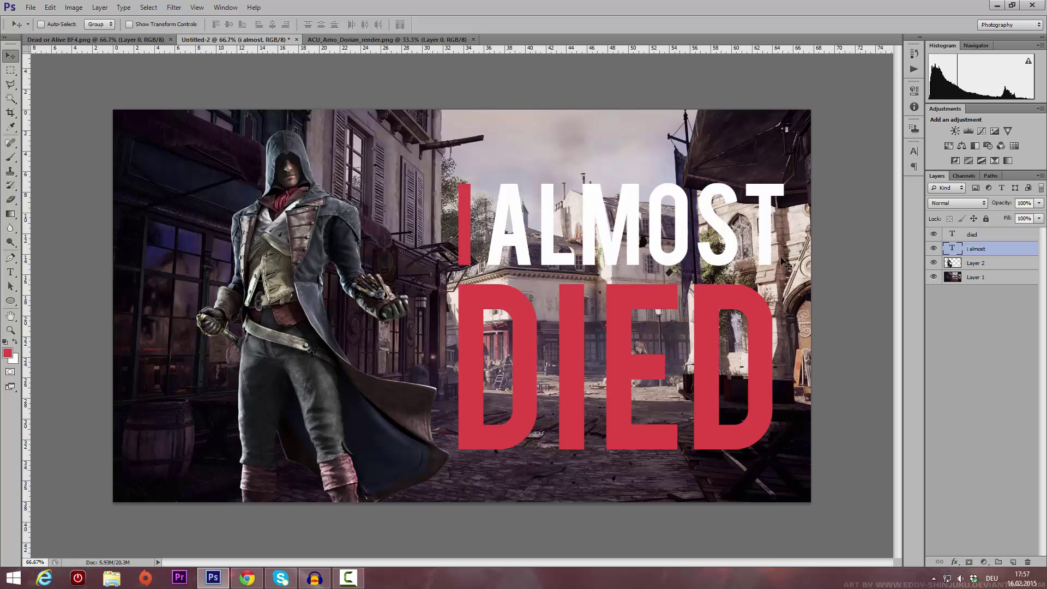
- Select both title text layers and move them up slightly together
click(1002, 239)
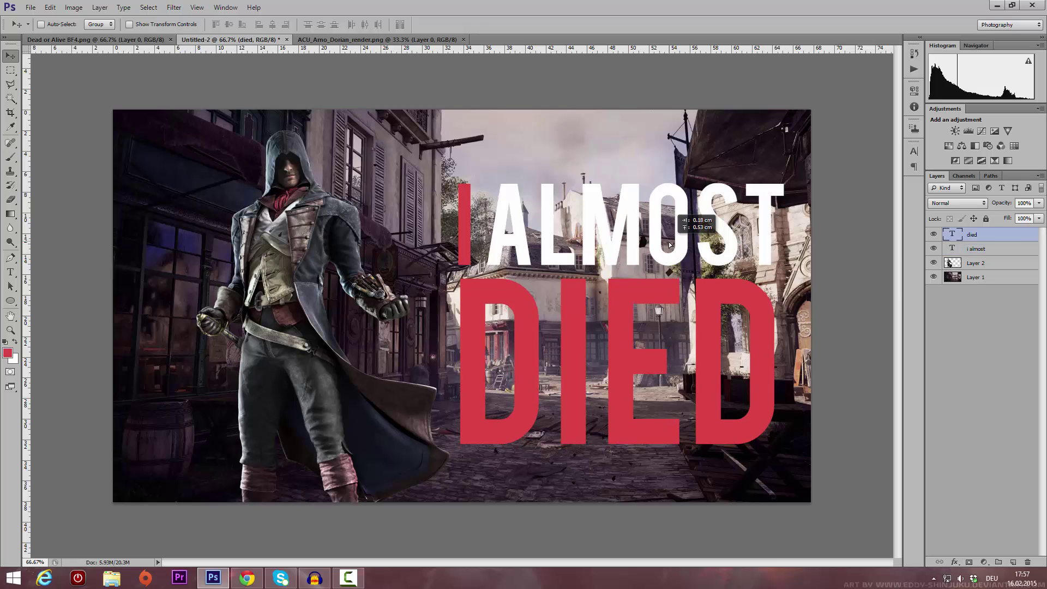
shift+click(989, 252)
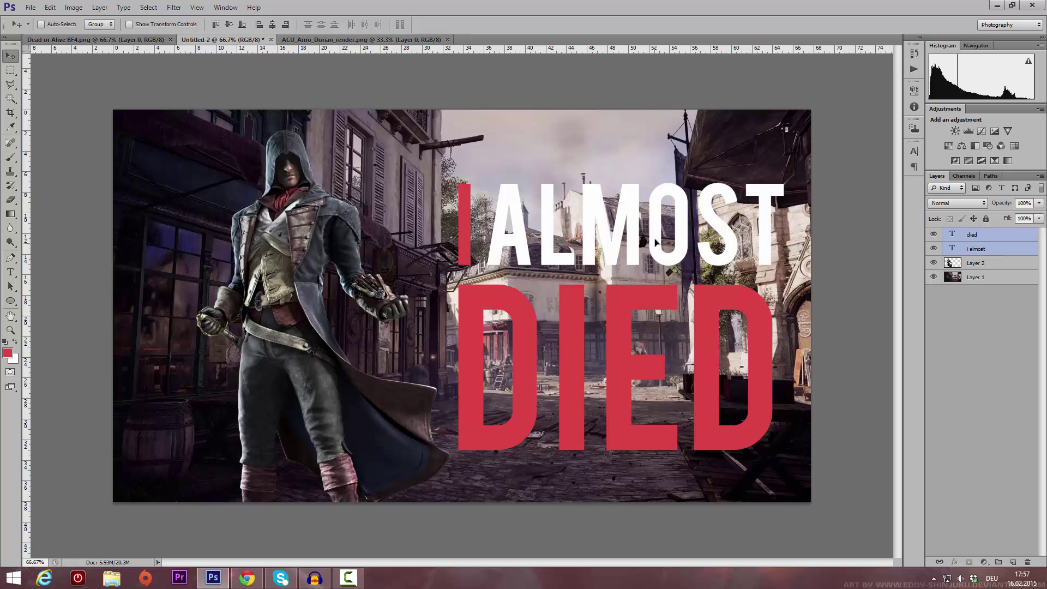
drag(709, 273, 709, 266)
- Convert the "I ALMOST" and "DIED" text layers into a single smart object
click(946, 245)
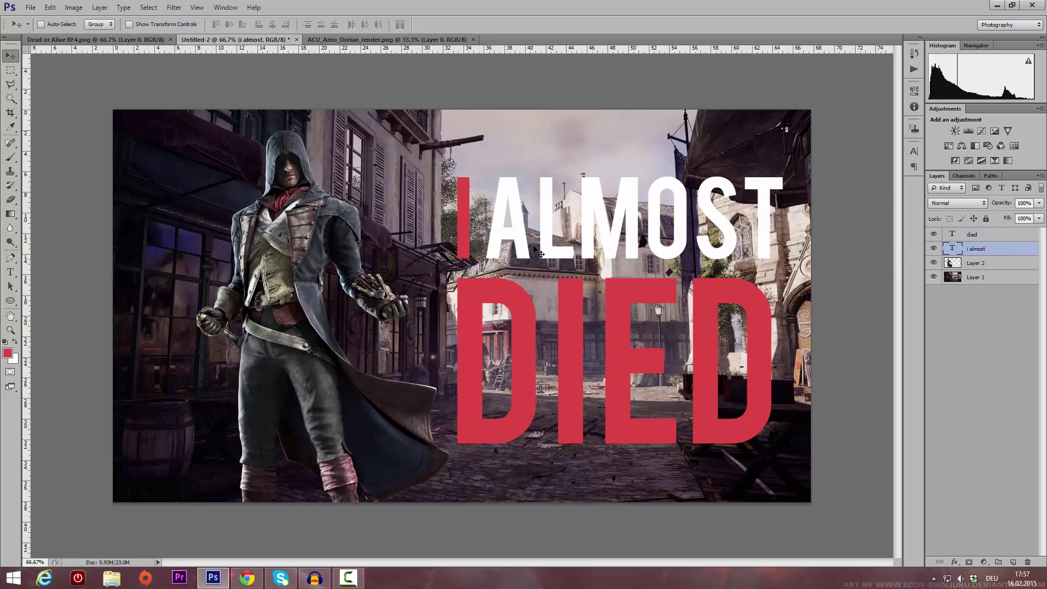
shift+click(998, 236)
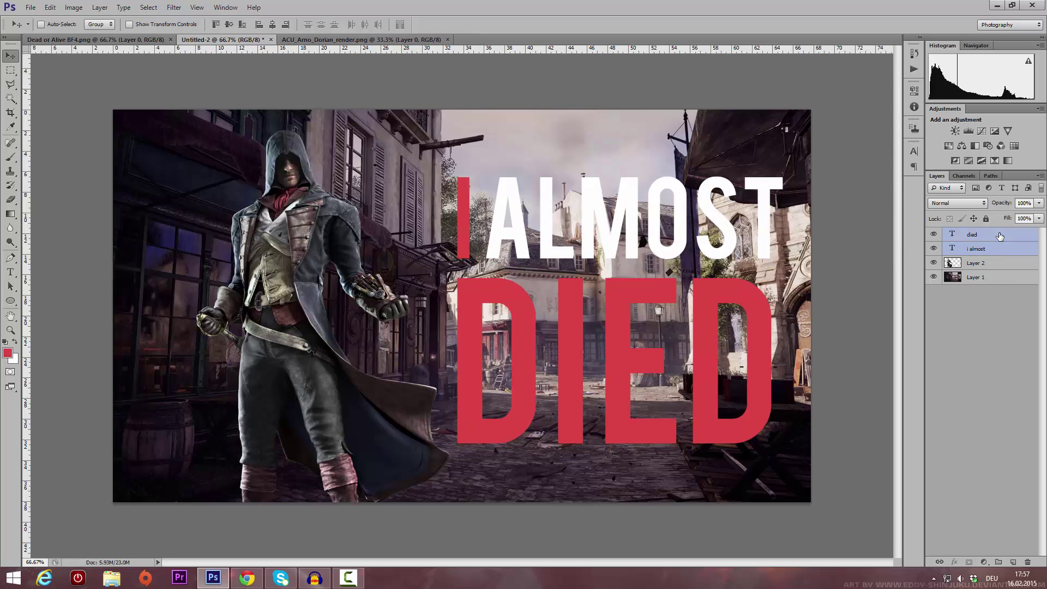
right_click(998, 236)
click(924, 217)
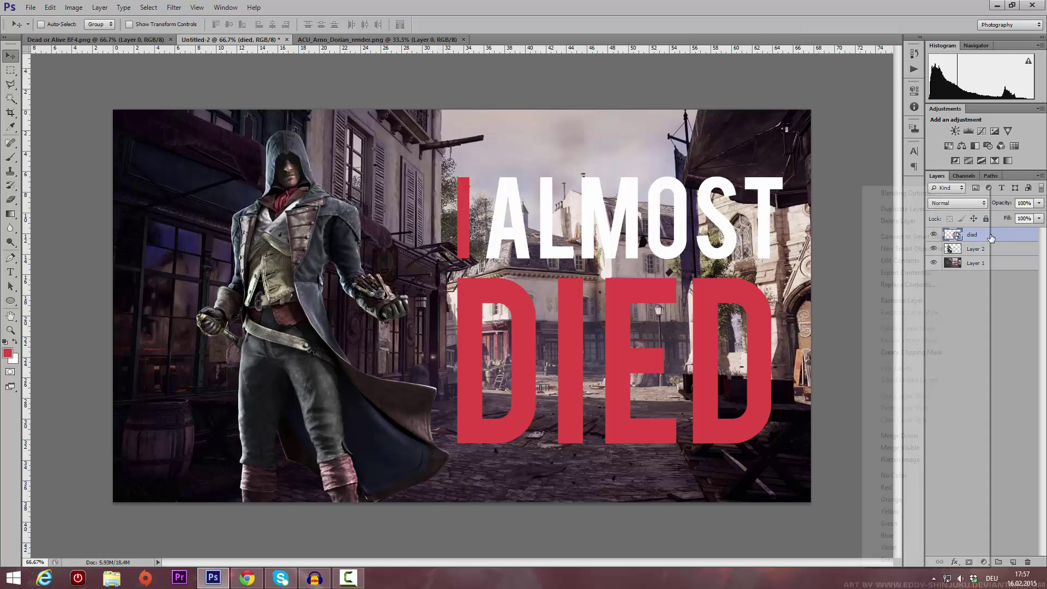
- Add a black Multiply drop shadow to the "died" title smart object with 4 px distance, 6% spread and a softened size
right_click(996, 236)
click(928, 192)
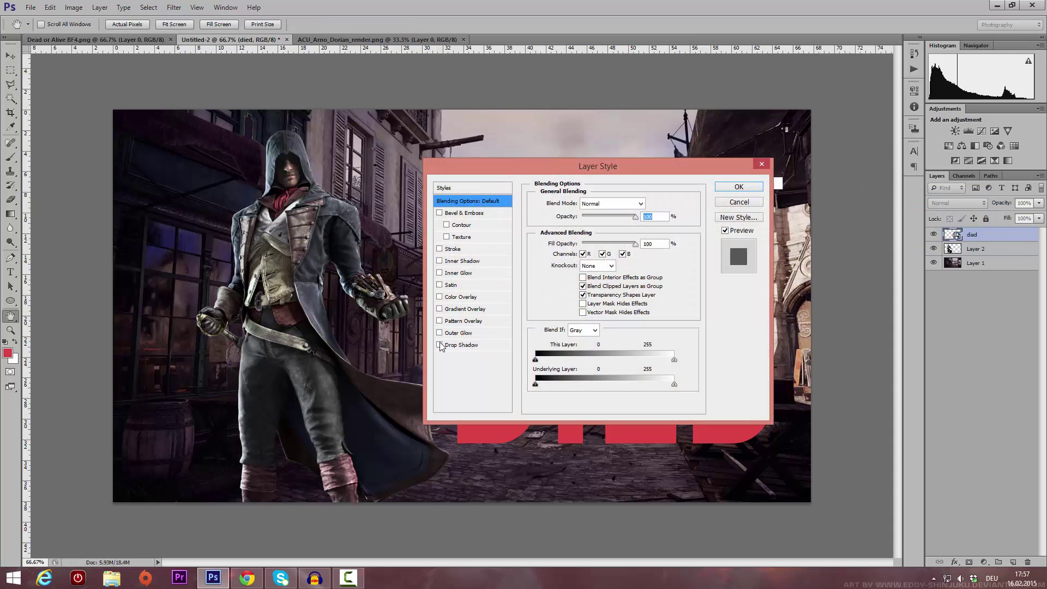
drag(551, 167, 243, 141)
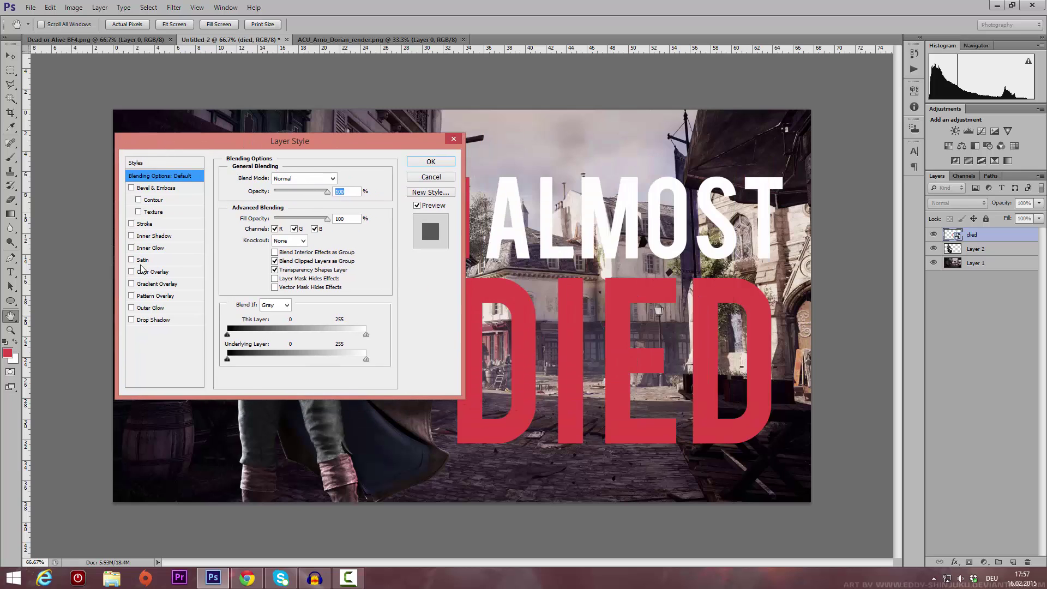
click(173, 321)
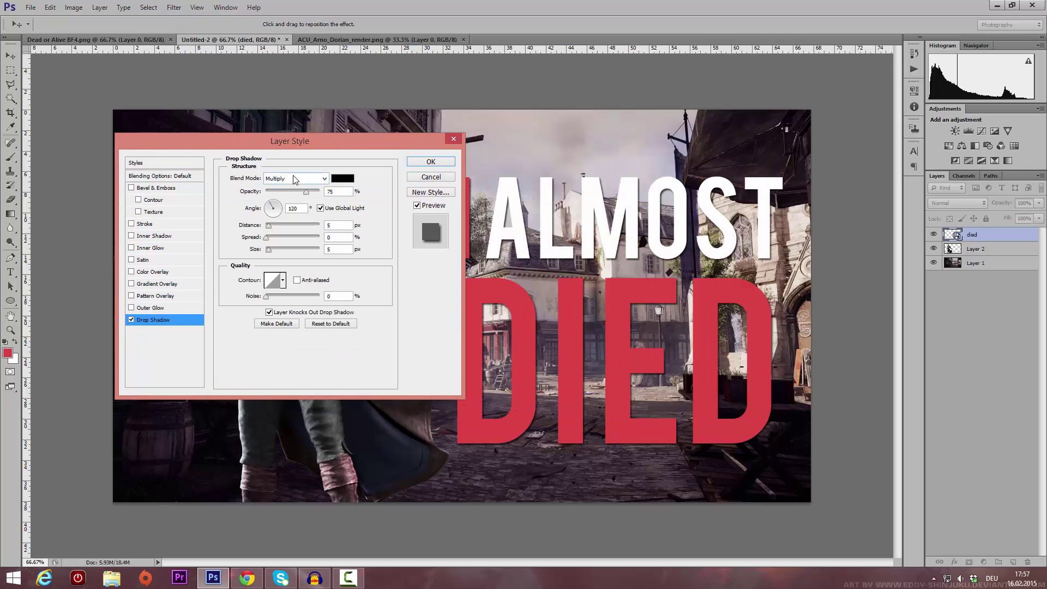
click(344, 179)
click(575, 339)
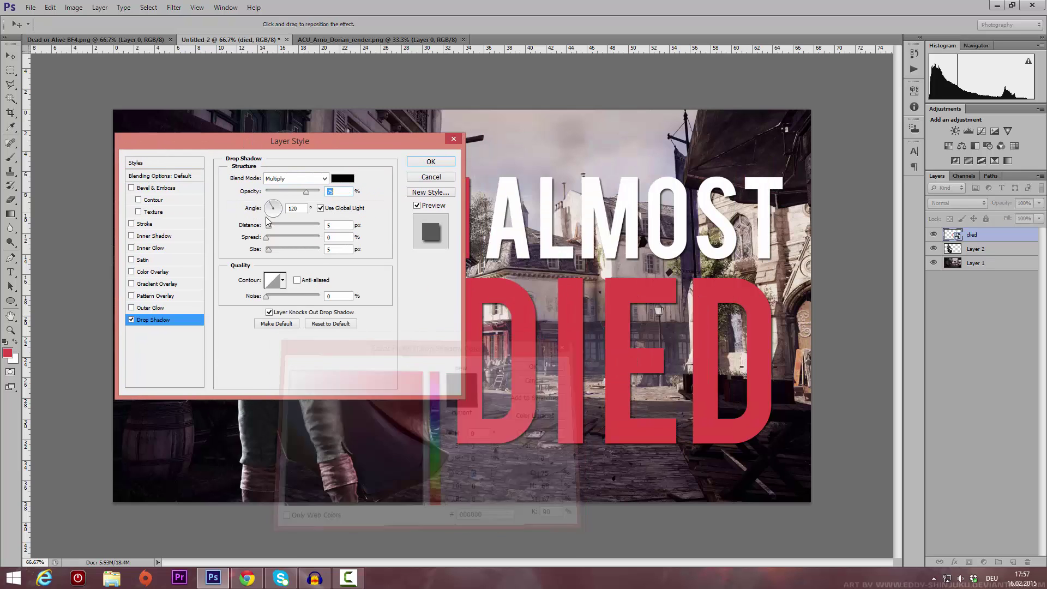
drag(267, 238, 273, 249)
click(268, 249)
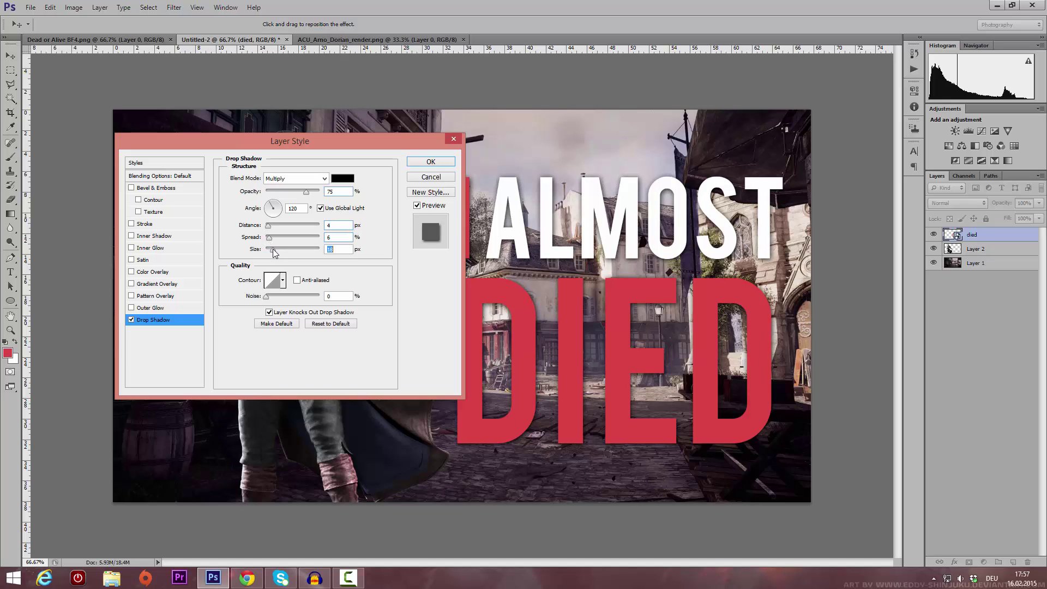
click(414, 163)
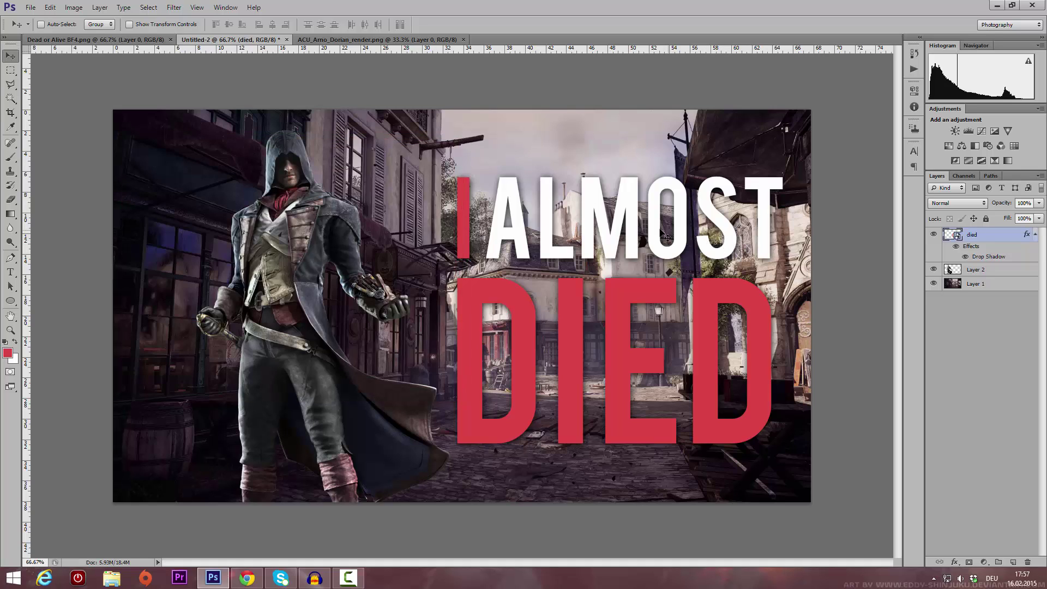
- Add a 1 px black outside stroke to the "died" title smart object
right_click(1005, 236)
click(927, 193)
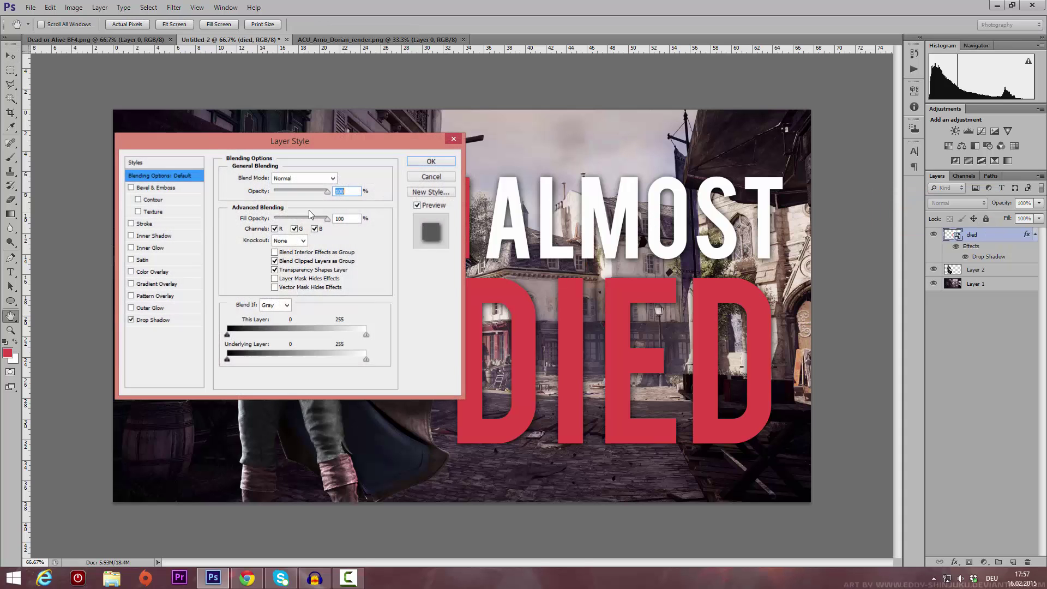
click(131, 224)
click(145, 223)
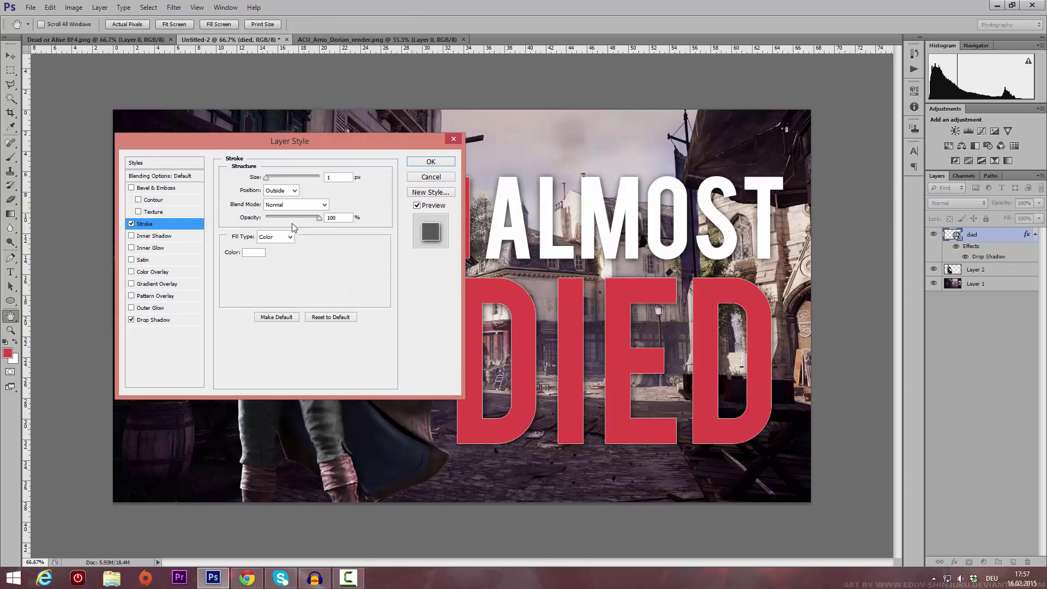
click(254, 252)
mouse_move(361, 427)
mouse_down()
mouse_move(330, 383)
mouse_move(322, 505)
mouse_up()
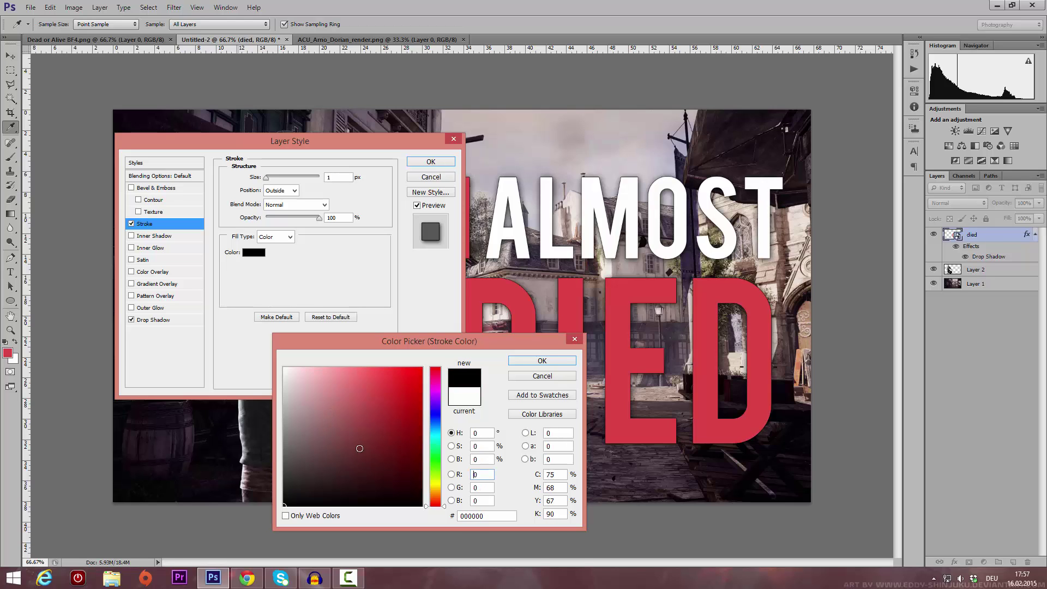
click(543, 360)
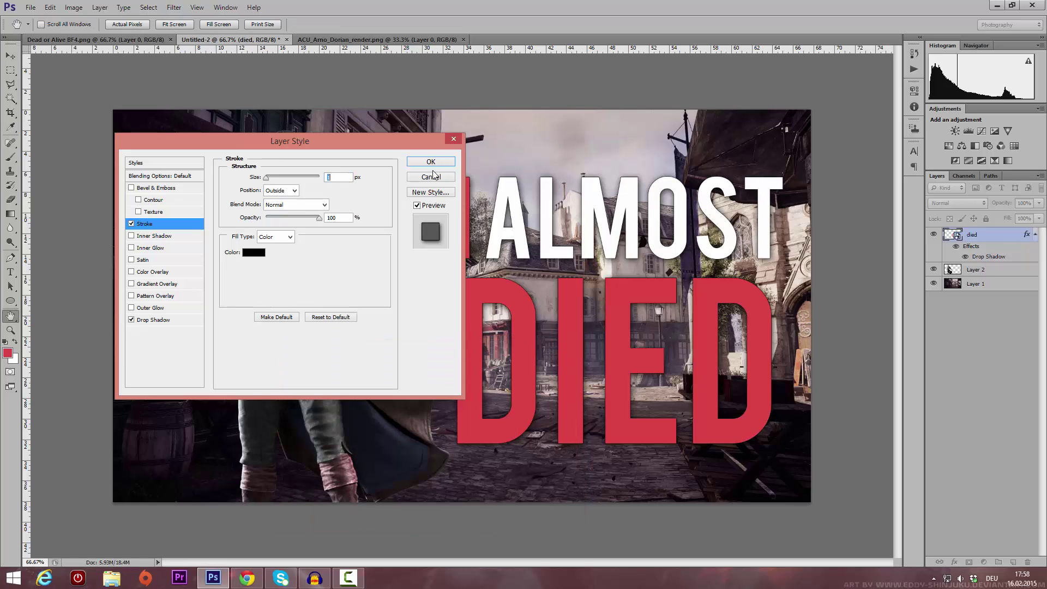
drag(399, 147, 335, 154)
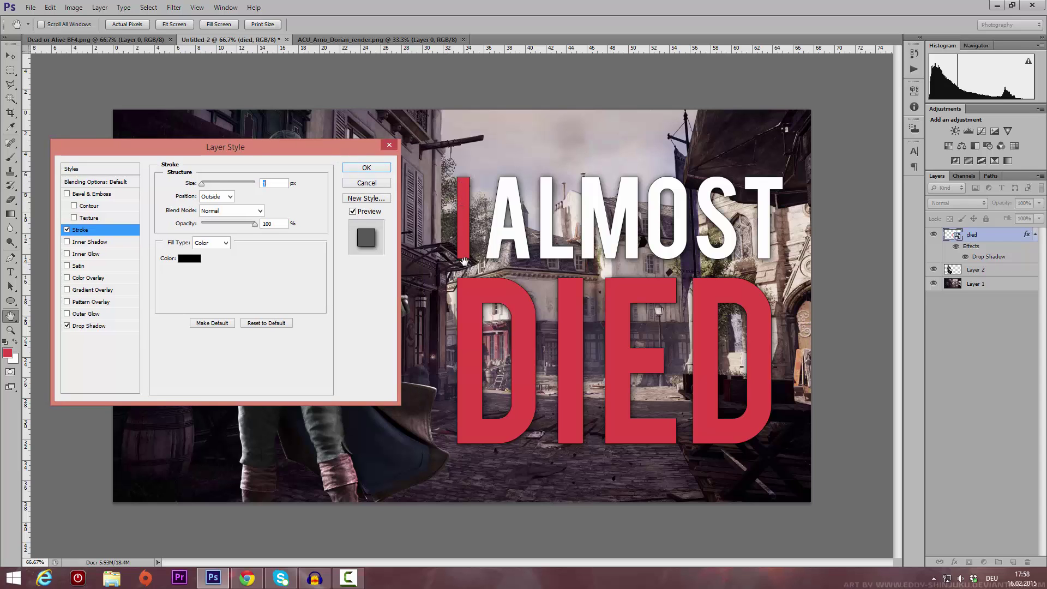
drag(367, 147, 373, 152)
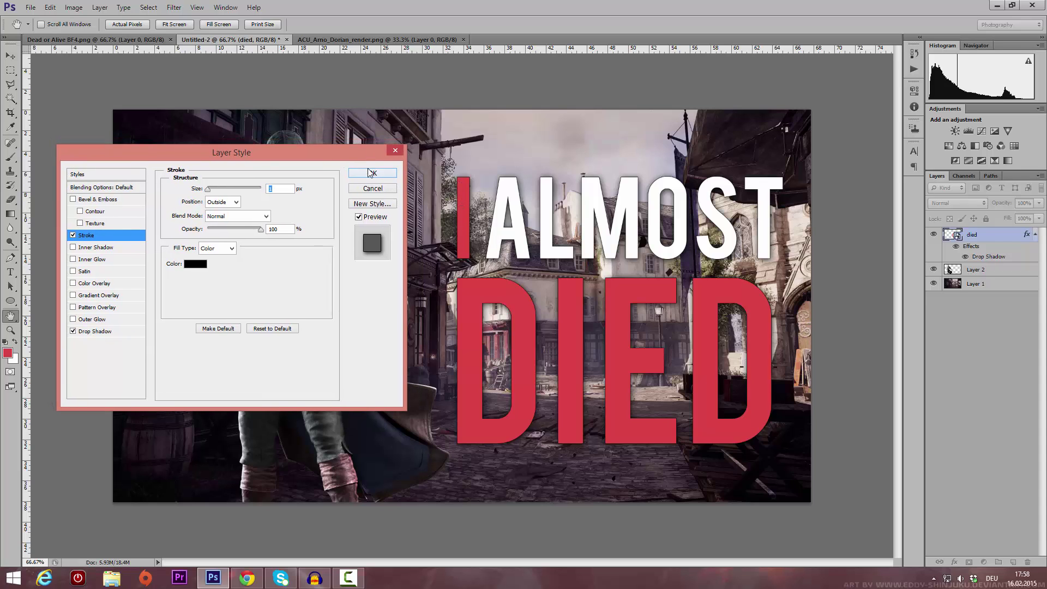
click(366, 174)
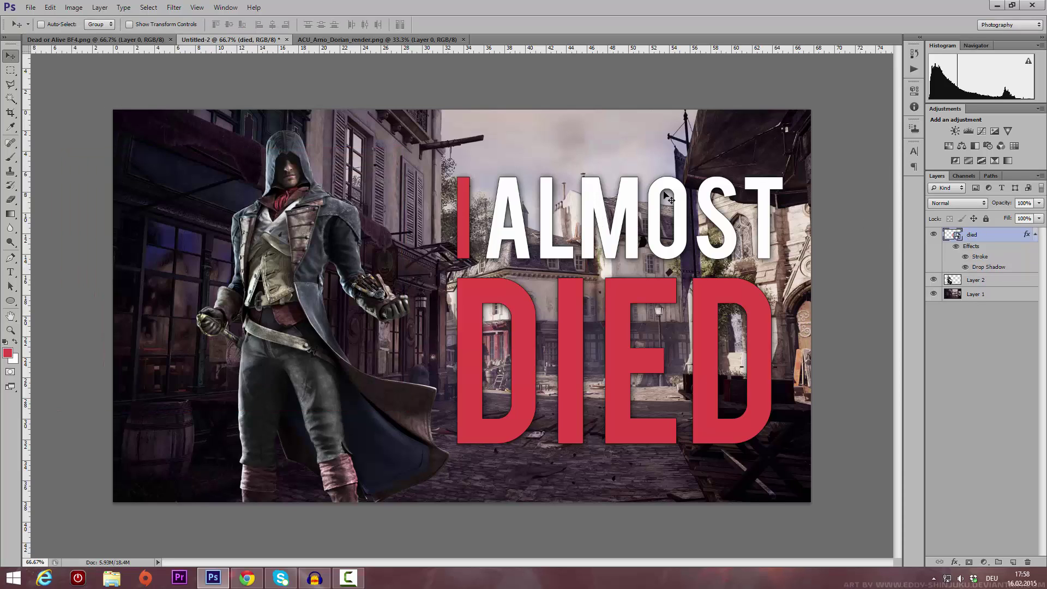
- Apply a Gaussian Blur with a radius of 4.6 pixels to the street background on Layer 1
click(1018, 296)
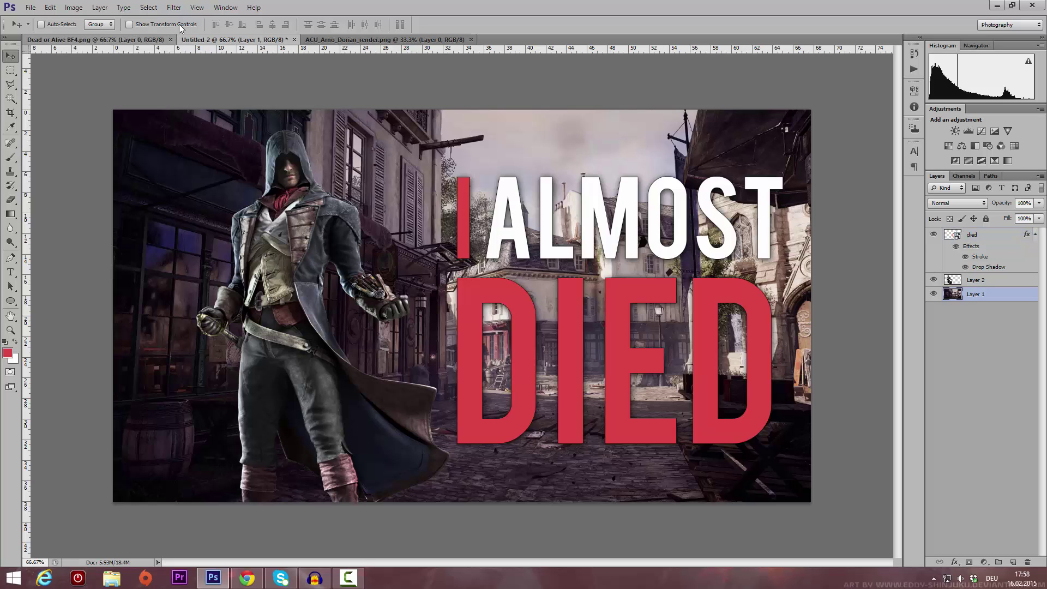
click(173, 8)
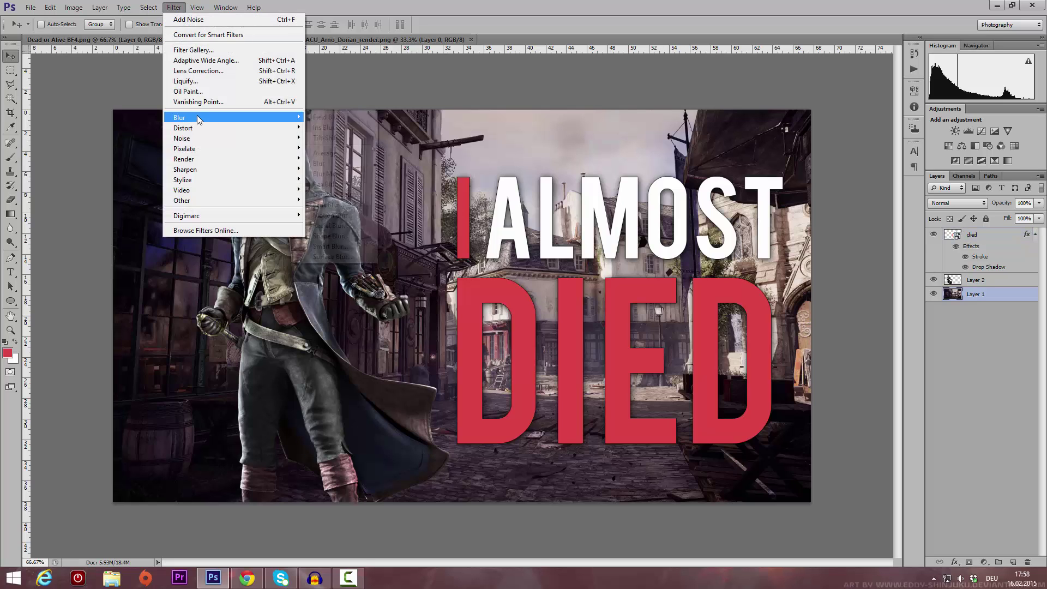
mouse_move(199, 120)
click(327, 195)
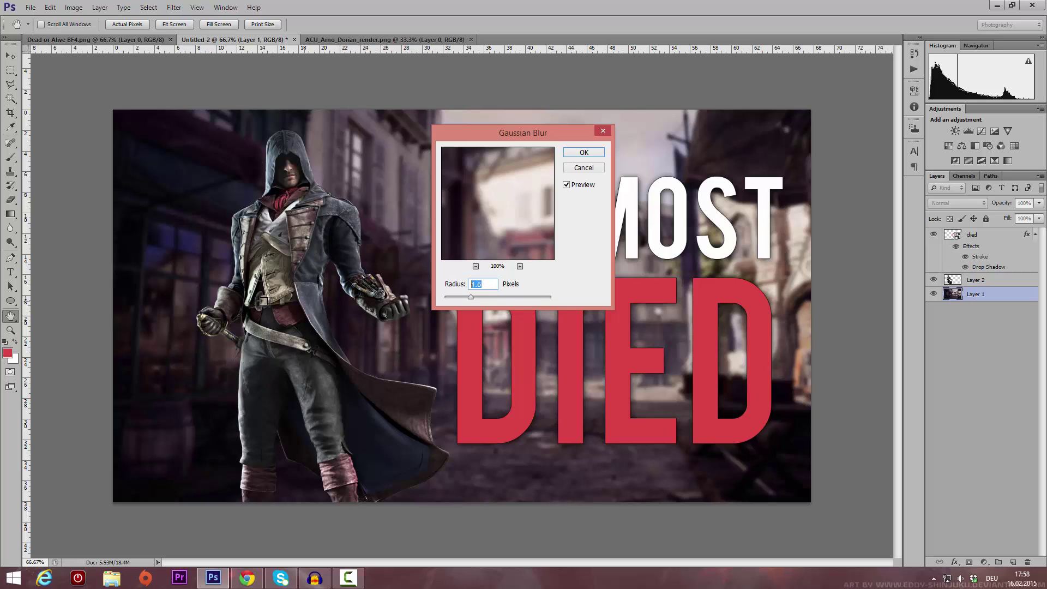
click(584, 152)
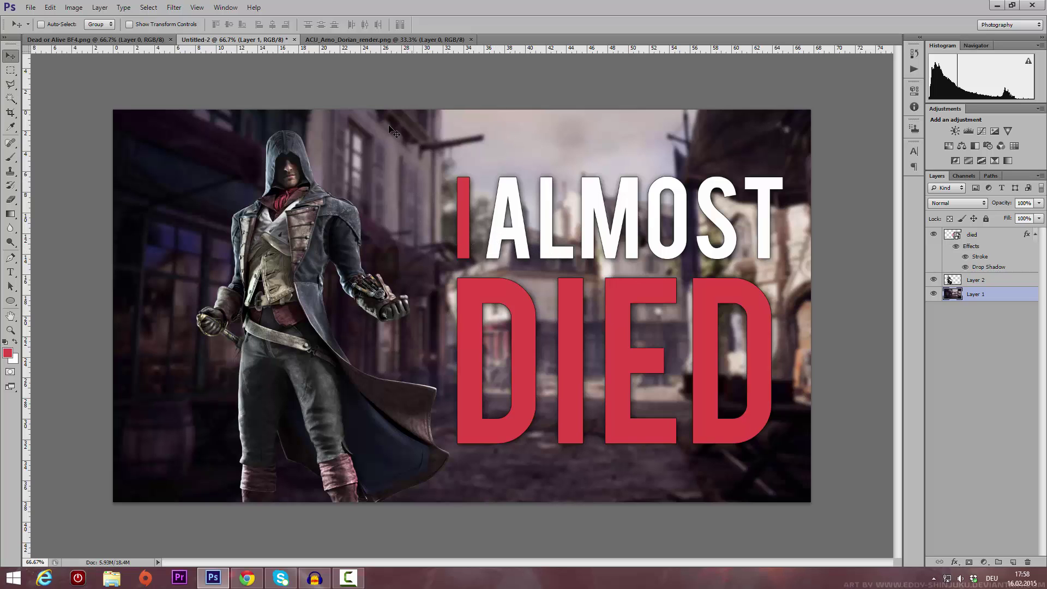
- Add light monochromatic noise with Gaussian distribution to the blurred street background
click(174, 7)
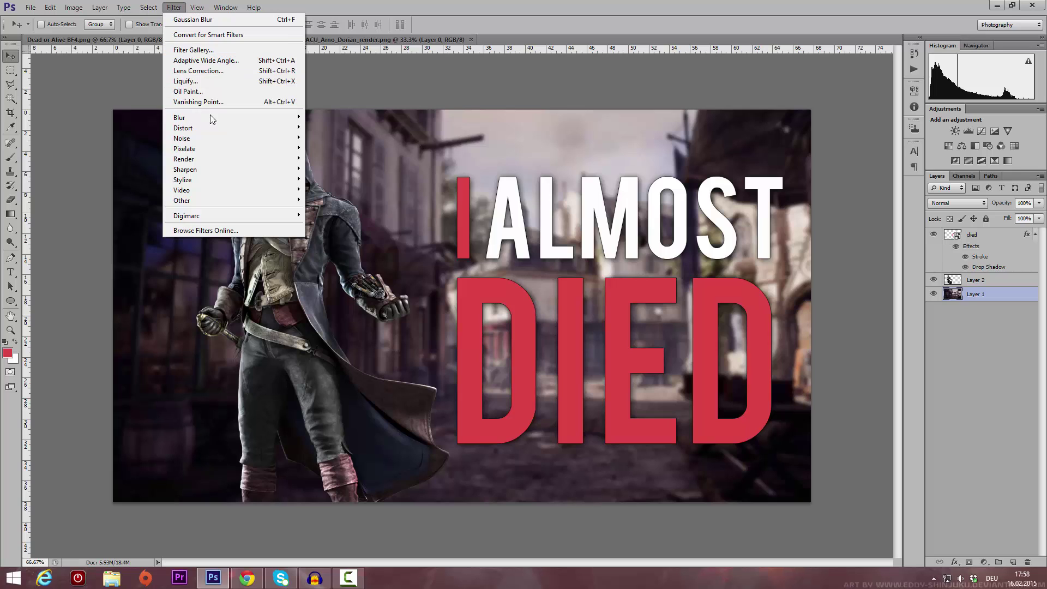
mouse_move(218, 139)
click(330, 138)
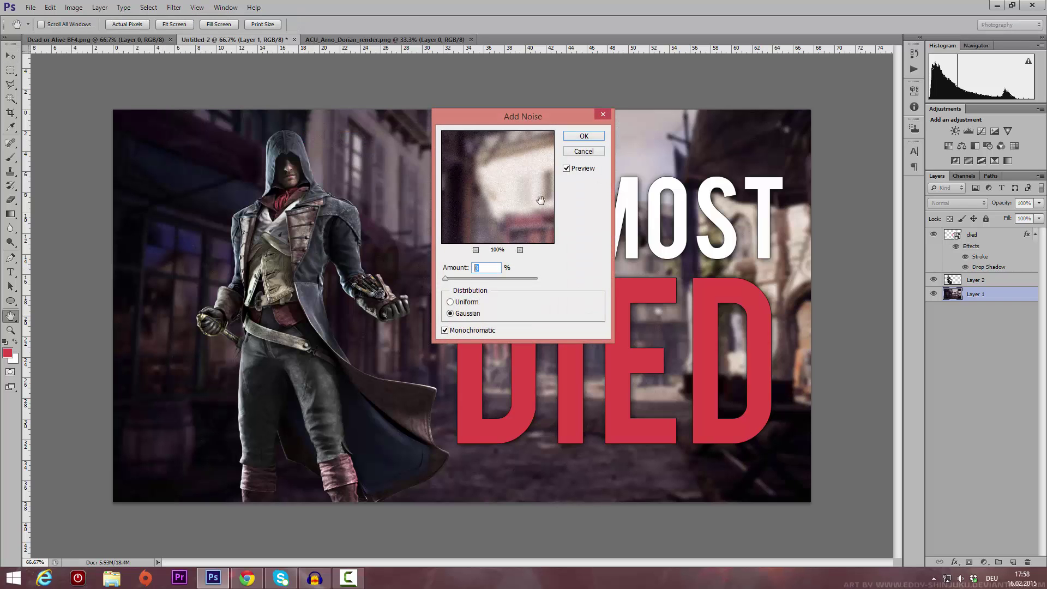
click(583, 135)
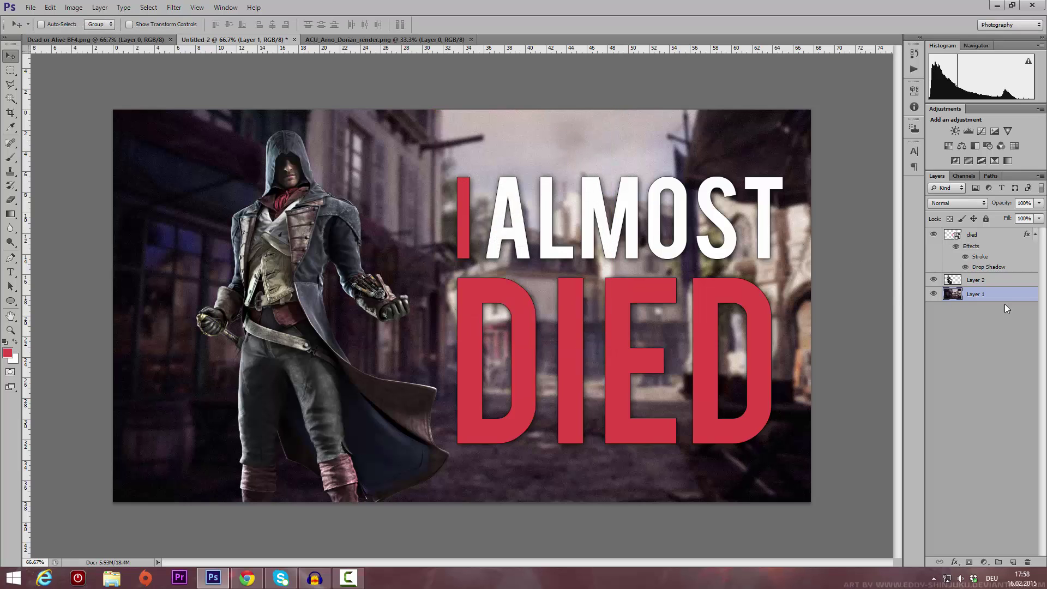
- Create a red "WITH MONSTERLUCK" text line near the canvas top and set its font to True Lies
click(10, 271)
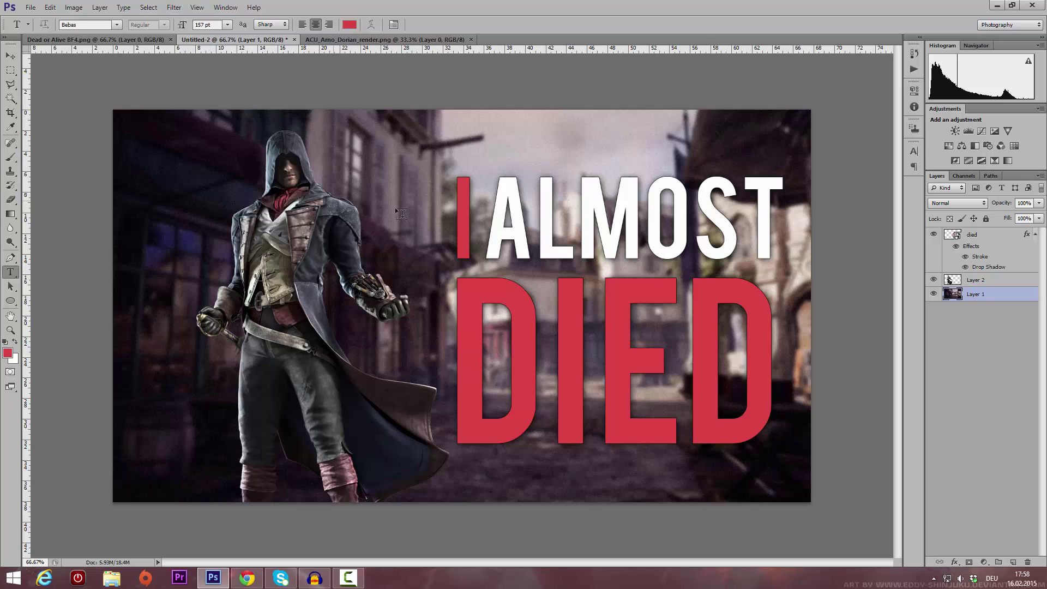
click(391, 186)
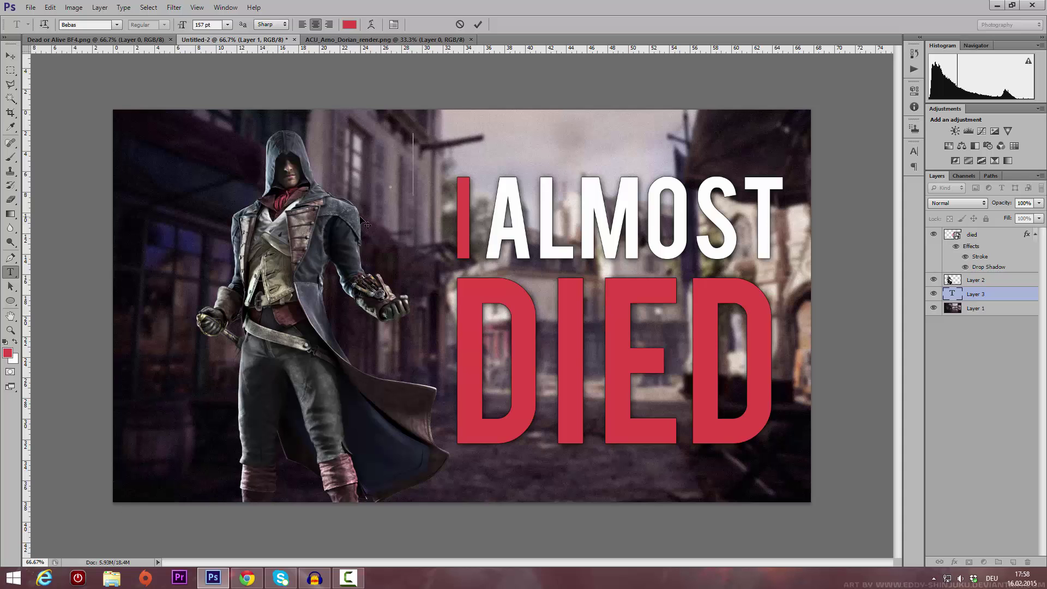
text(WITHMONSTERLUCK)
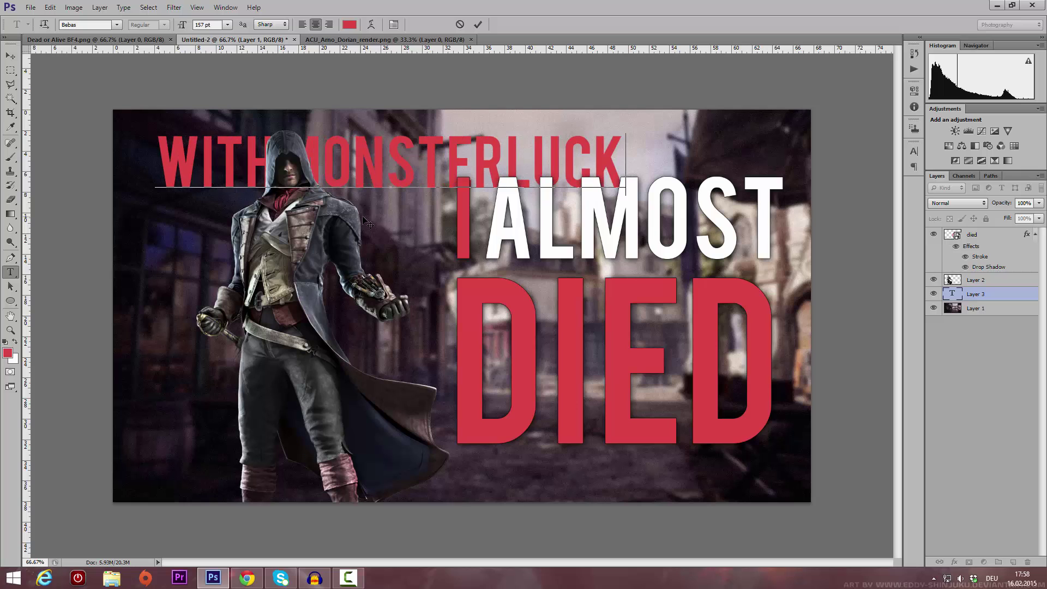
double_click(240, 148)
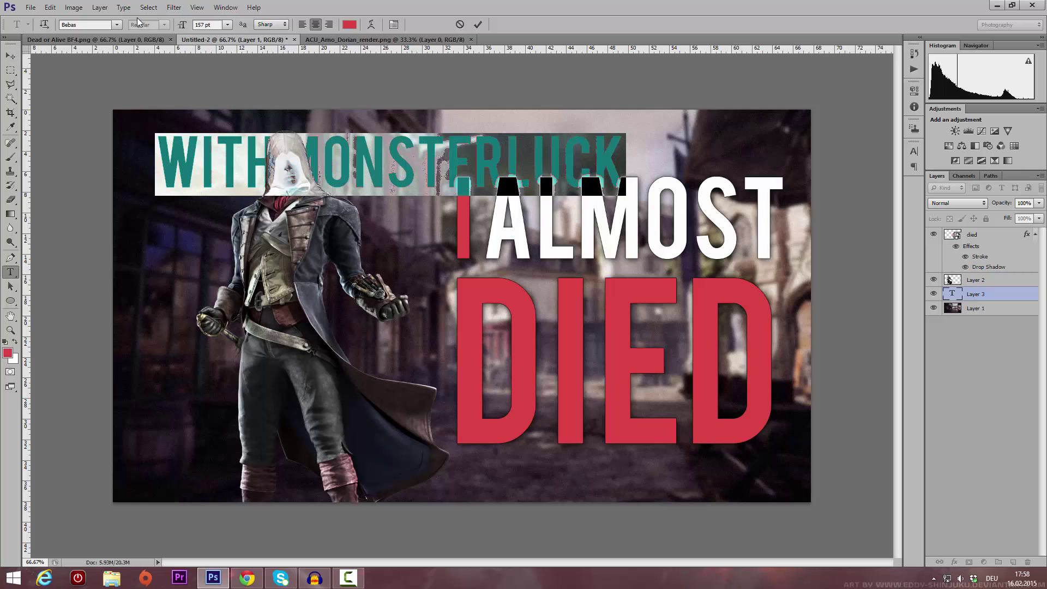
click(117, 25)
click(87, 24)
text(True Lies)
key(Return)
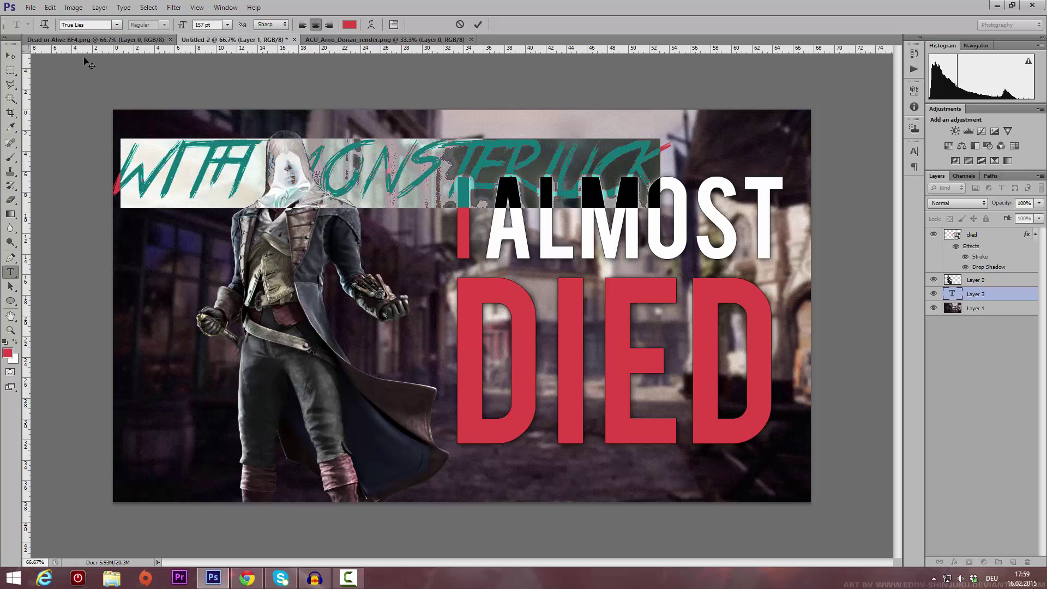
- Scale the "with monsterluck" text to about 50% and place it over the lower part of "DIED"
click(9, 57)
drag(258, 206, 257, 247)
key(ctrl+t)
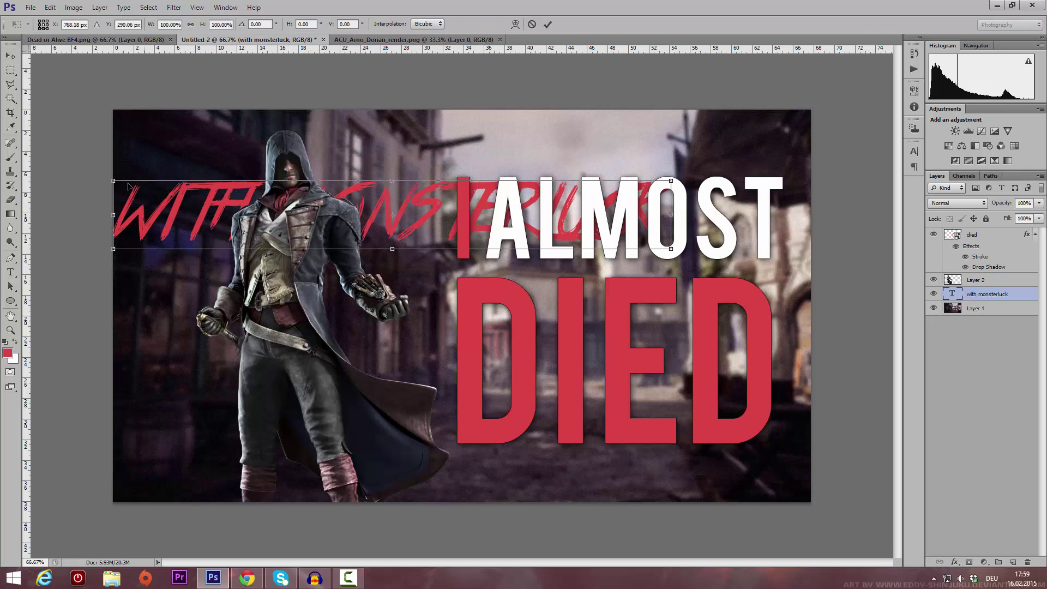
drag(115, 181, 380, 215)
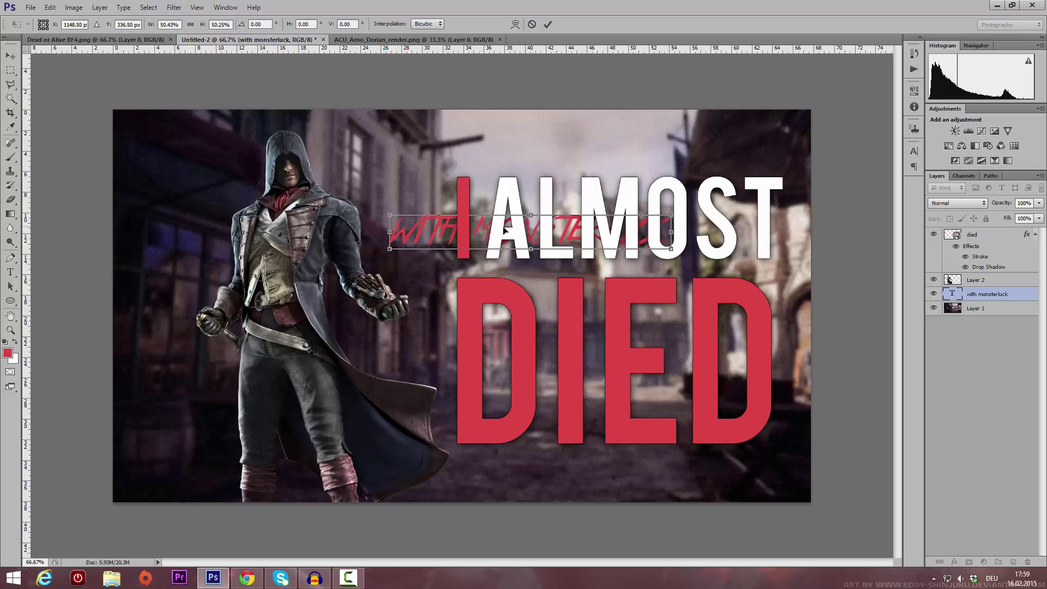
drag(550, 240, 554, 411)
click(9, 56)
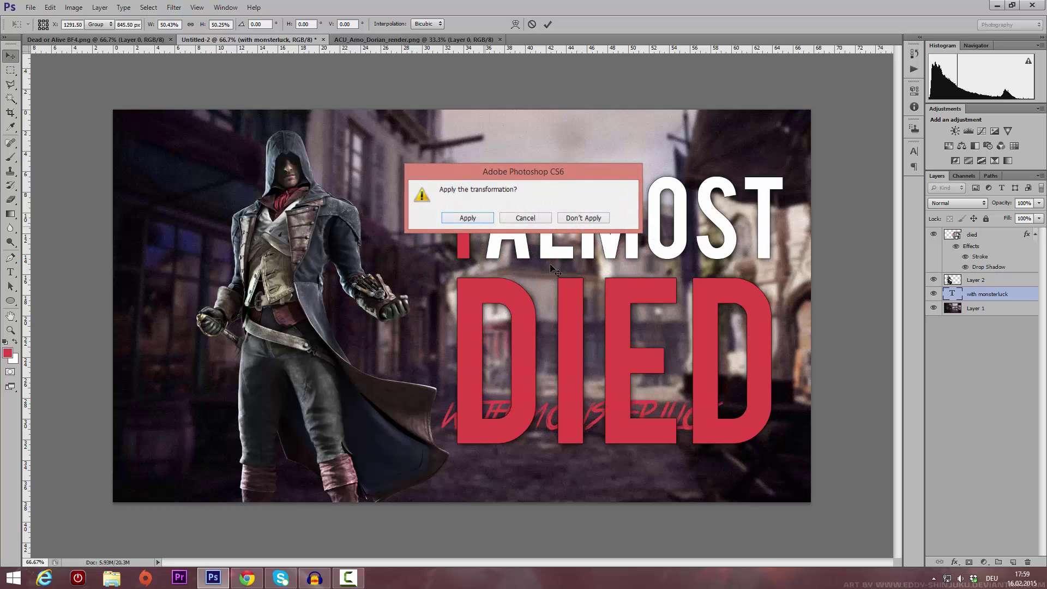
click(463, 217)
- Bring the "with monsterluck" layer above all others and tilt the text slightly counterclockwise across the lower edge of "DIED"
drag(976, 294, 987, 233)
drag(612, 420, 611, 454)
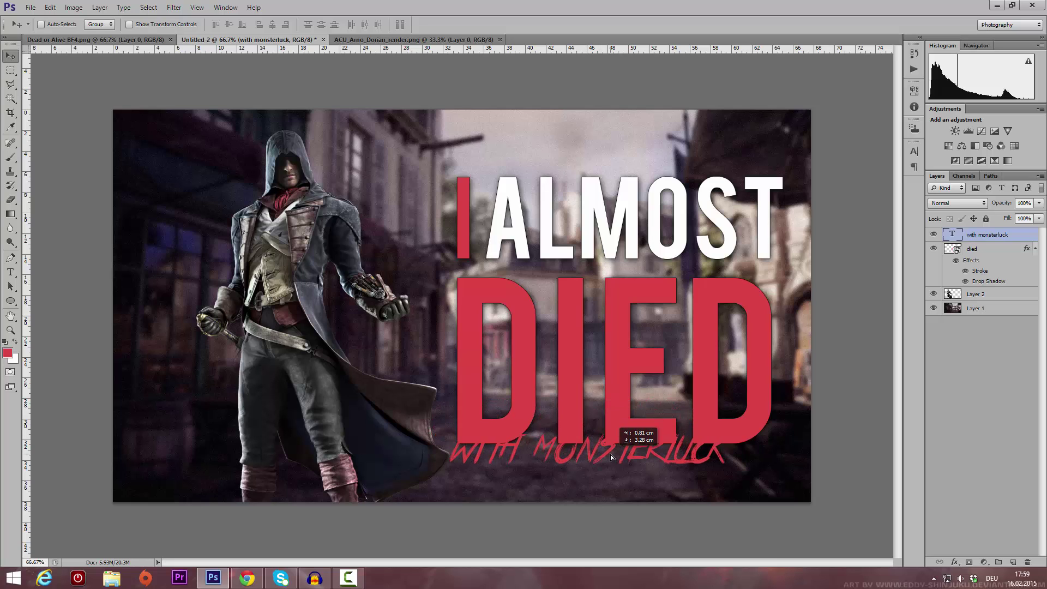
key(ctrl+t)
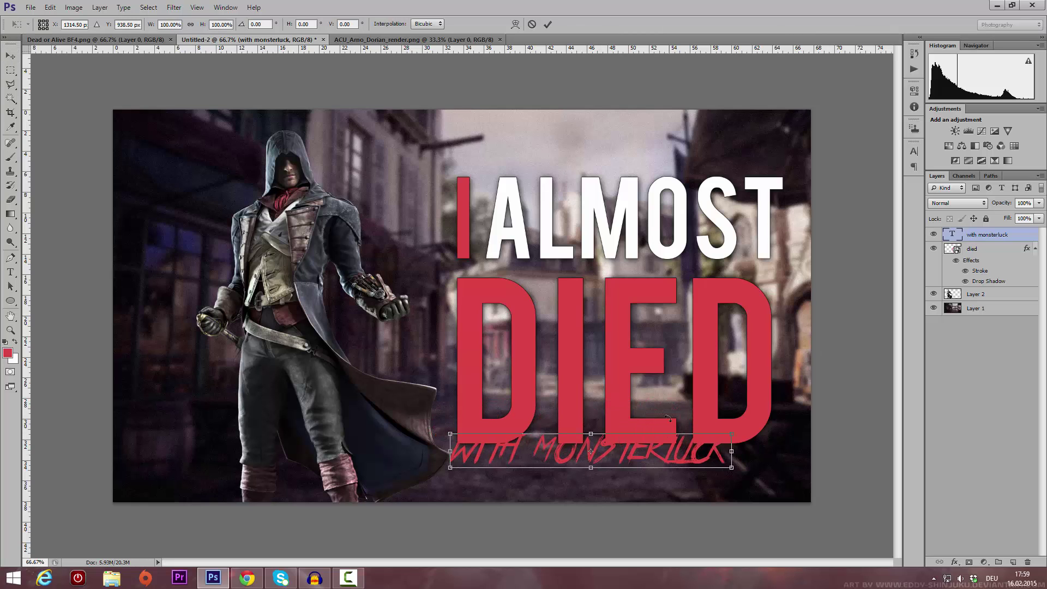
drag(667, 413, 690, 419)
click(11, 56)
click(474, 217)
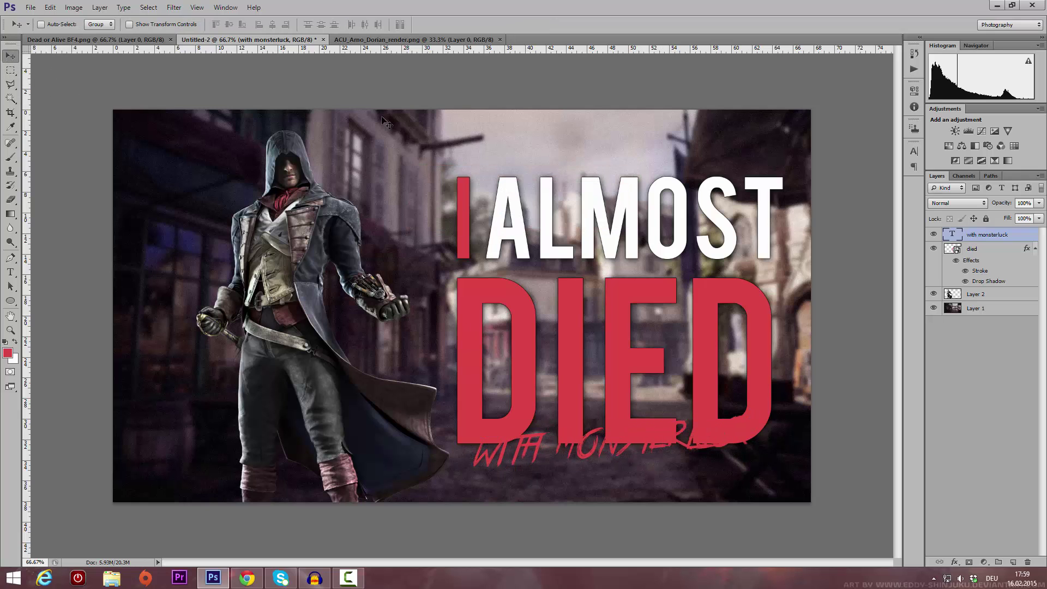
- Add a gradient overlay to the "with monsterluck" text layer and open its gradient for editing
right_click(969, 244)
click(873, 173)
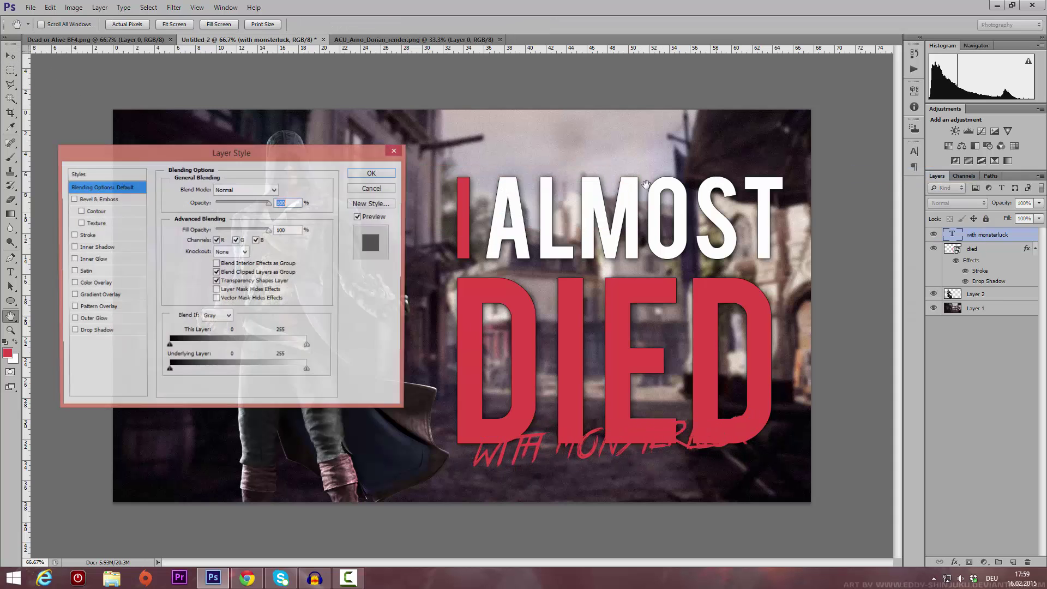
click(90, 295)
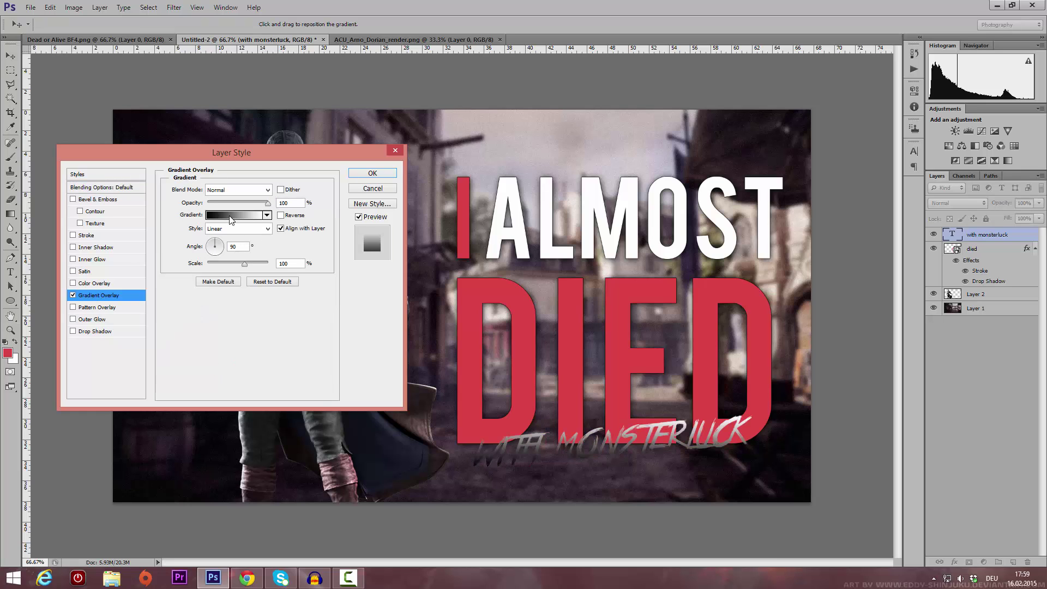
click(234, 215)
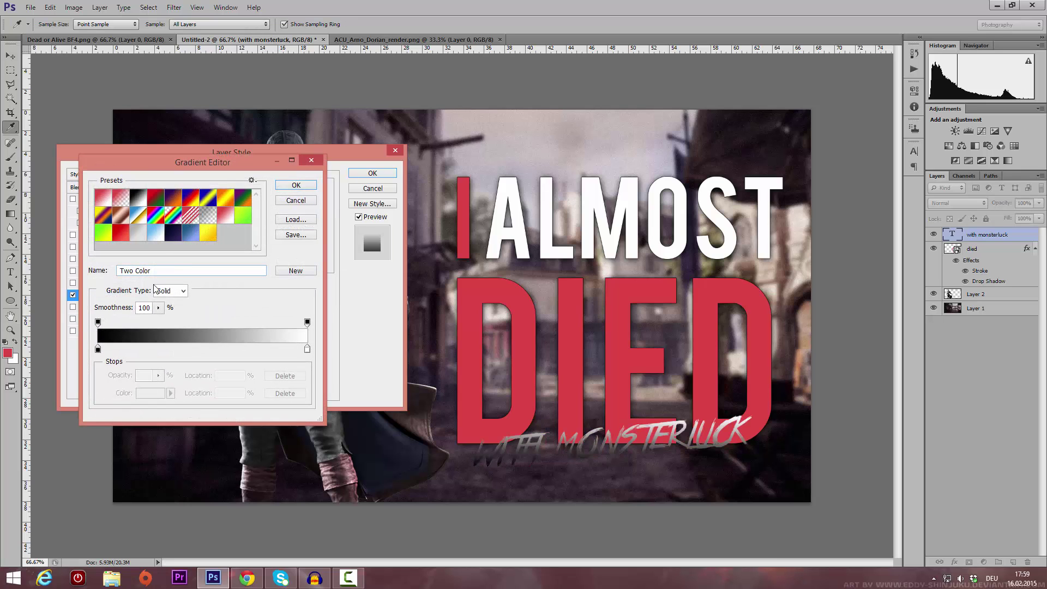
- Try several gradient presets on the "with monsterluck" text and choose the dark-to-light red one
click(172, 238)
click(190, 236)
click(173, 235)
click(139, 235)
click(172, 236)
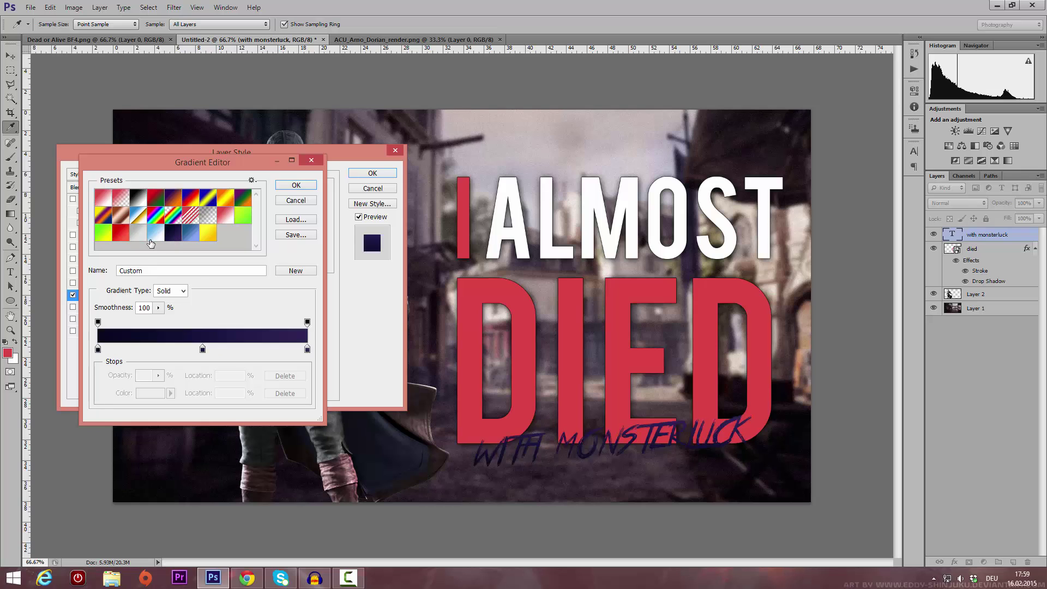
click(120, 233)
click(155, 233)
click(175, 236)
drag(228, 175, 242, 151)
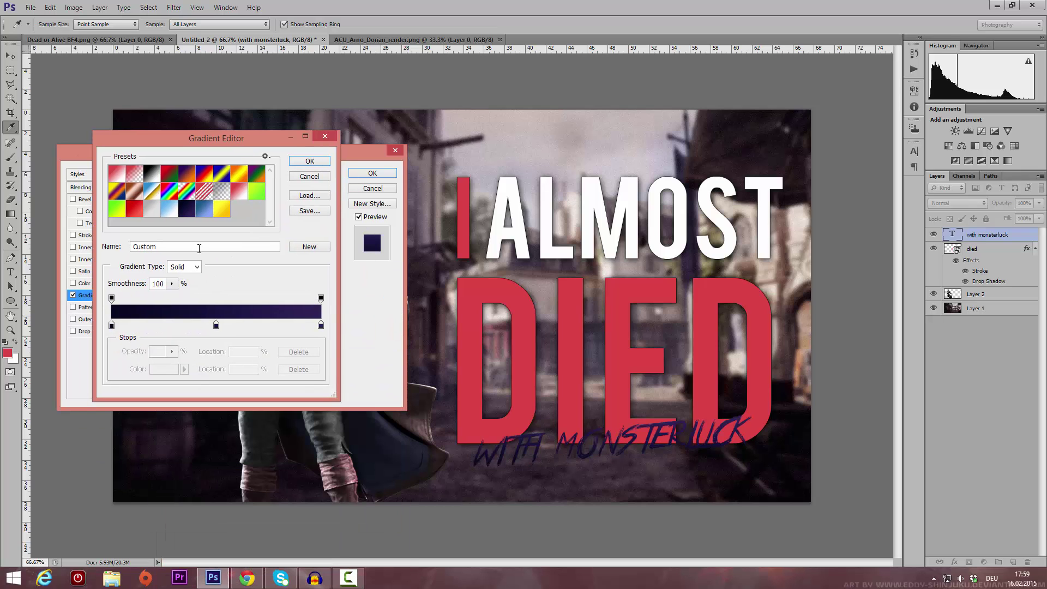
click(204, 211)
click(222, 209)
click(186, 209)
click(169, 209)
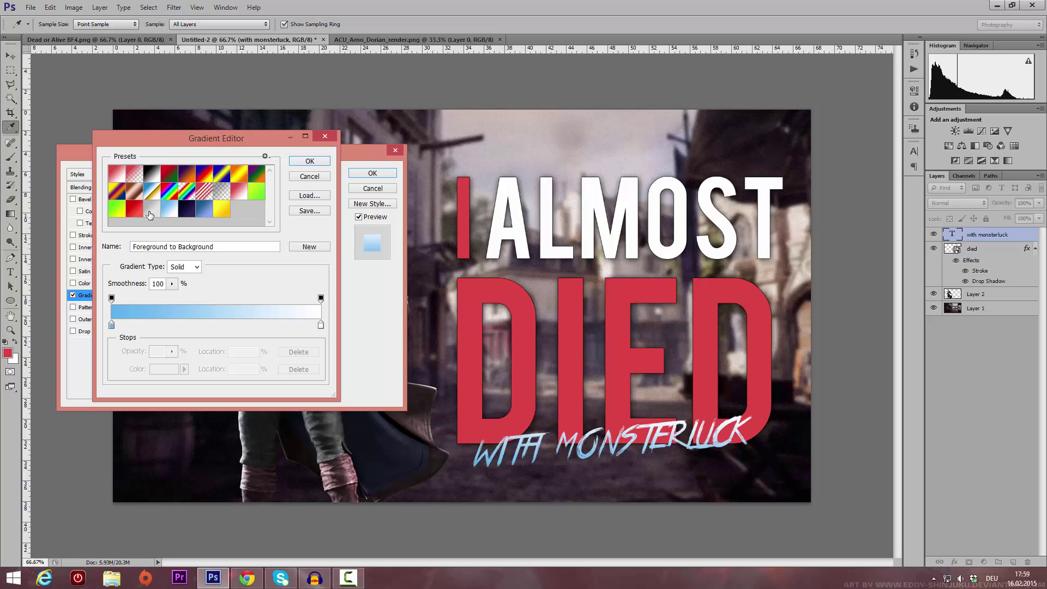
click(126, 210)
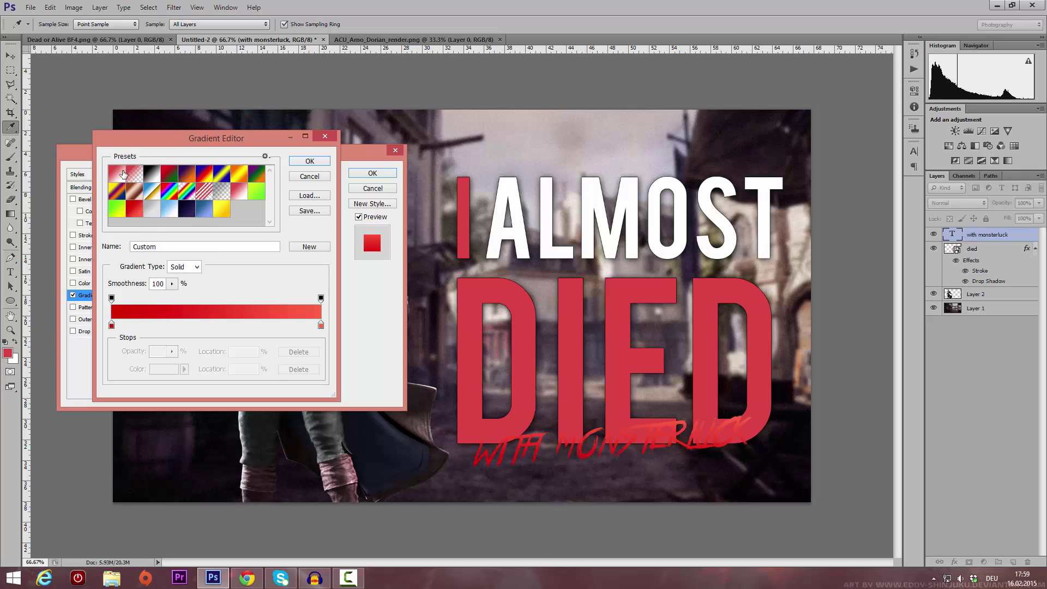
- Change the starting color stop of the red gradient to a magenta-purple
double_click(112, 326)
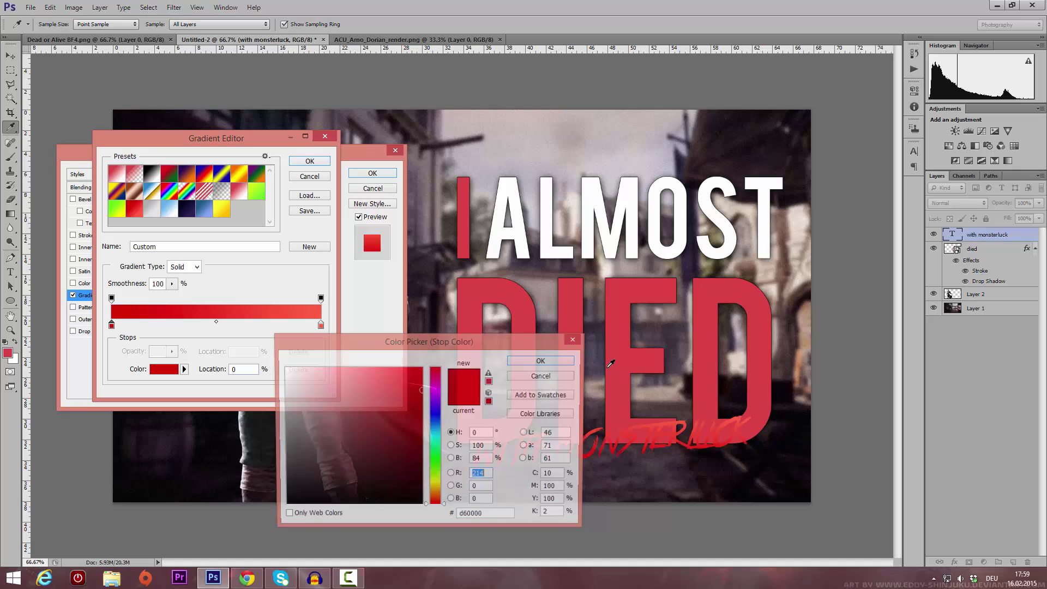
click(442, 394)
click(441, 386)
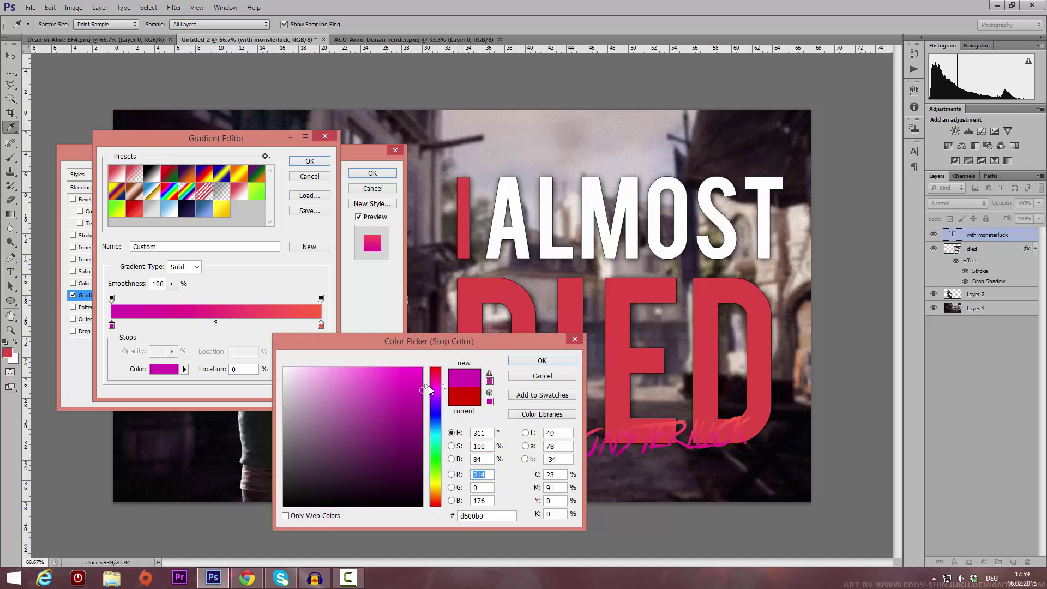
click(420, 383)
click(417, 387)
click(439, 393)
click(542, 361)
- Change the gradient's end color stop to a crimson red with a hue of about 344° and accept the gradient
double_click(321, 326)
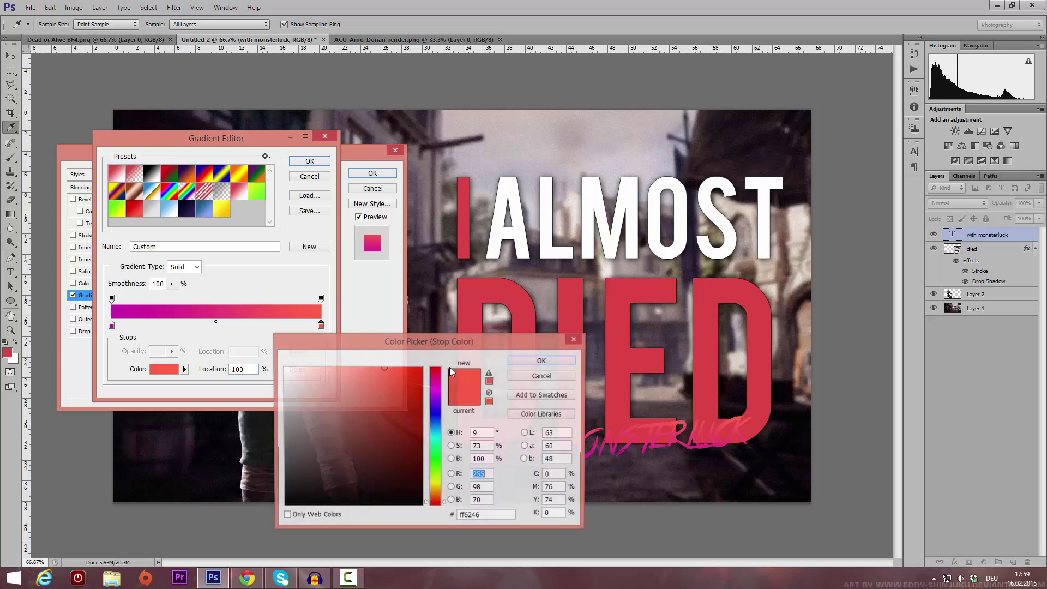
click(436, 385)
click(436, 373)
click(419, 380)
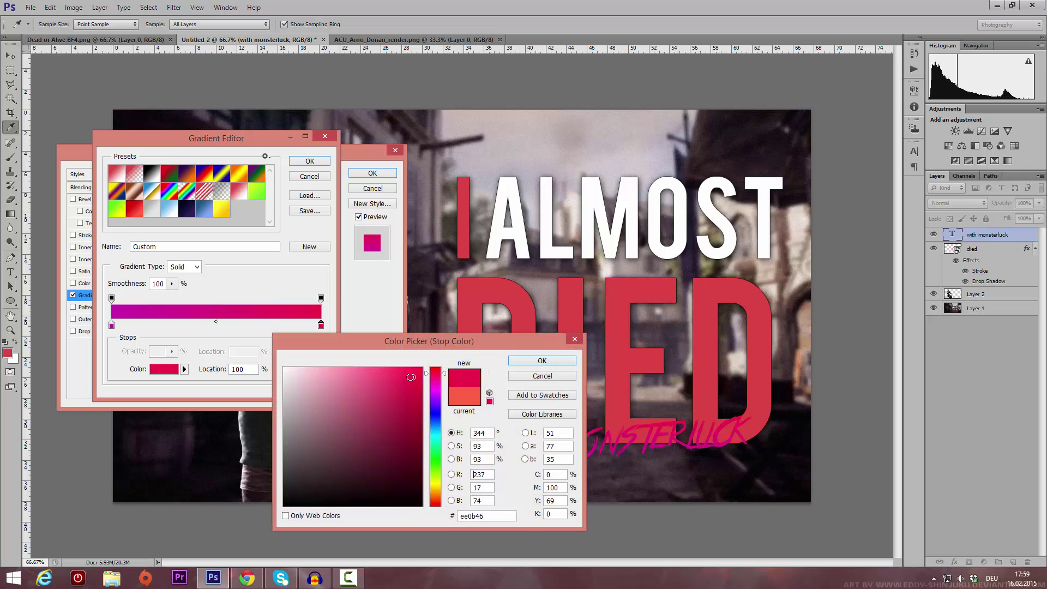
click(541, 361)
click(309, 161)
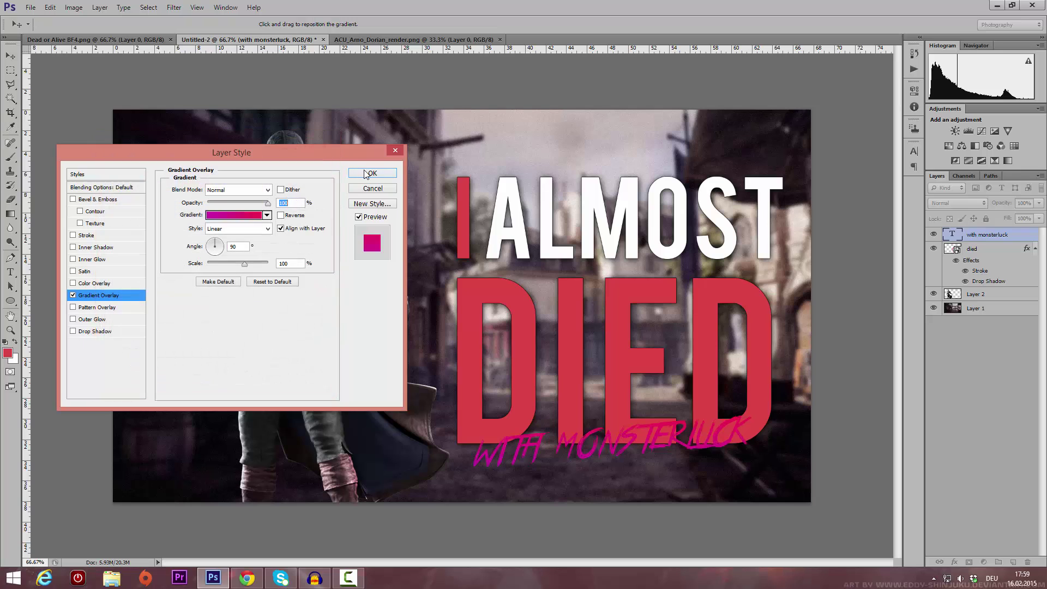
- Add a 1 px outside stroke to the "with monsterluck" text and set its color to black (000000)
click(81, 235)
click(196, 264)
click(284, 505)
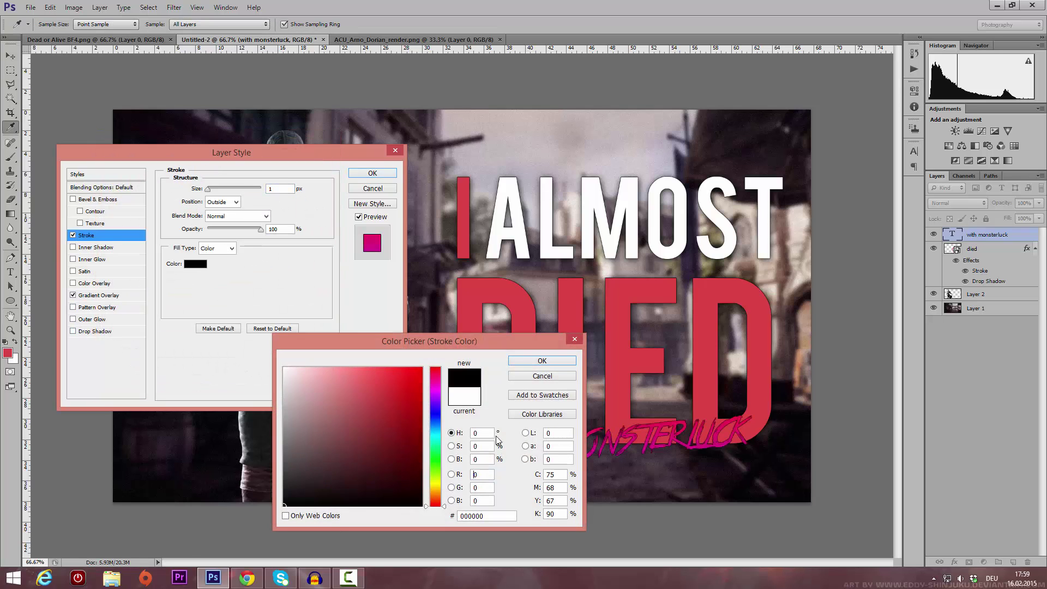
click(534, 361)
- Add a drop shadow with 6% spread and a slightly larger size to the text, and apply the layer style
click(104, 331)
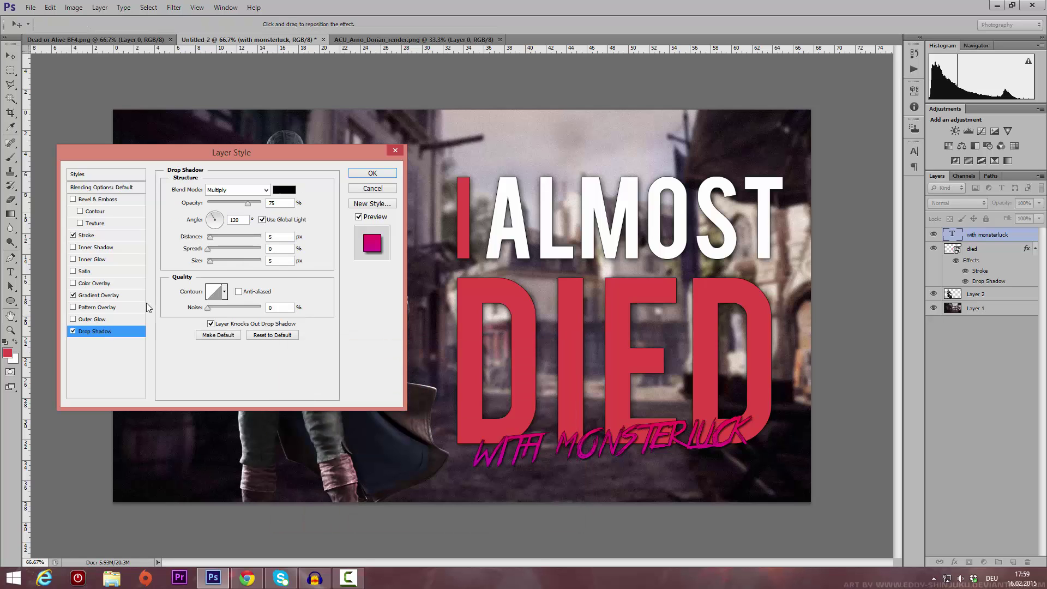
click(211, 249)
text(6)
drag(212, 266, 215, 262)
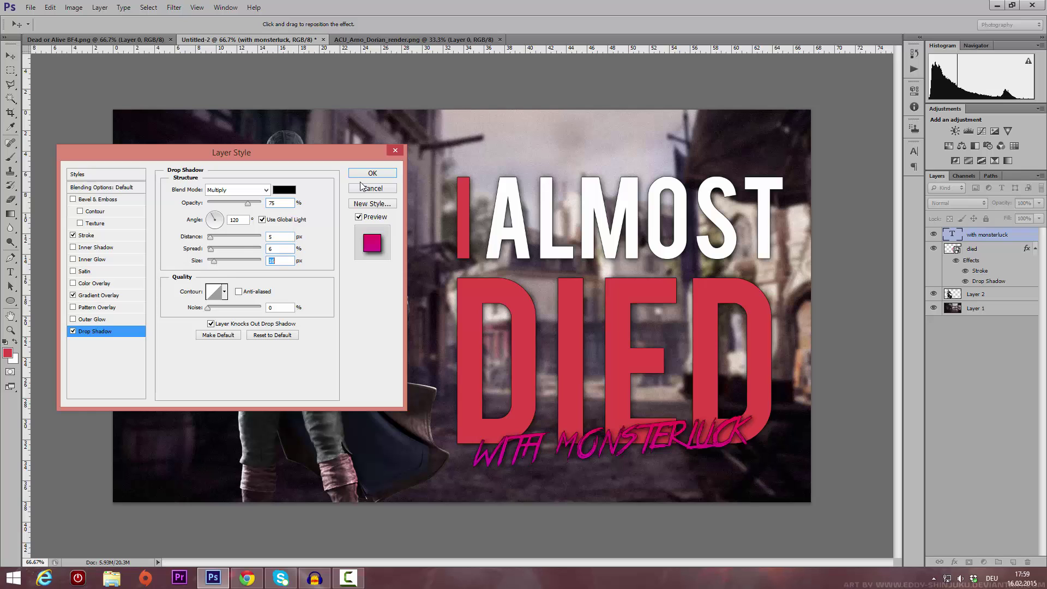
click(376, 174)
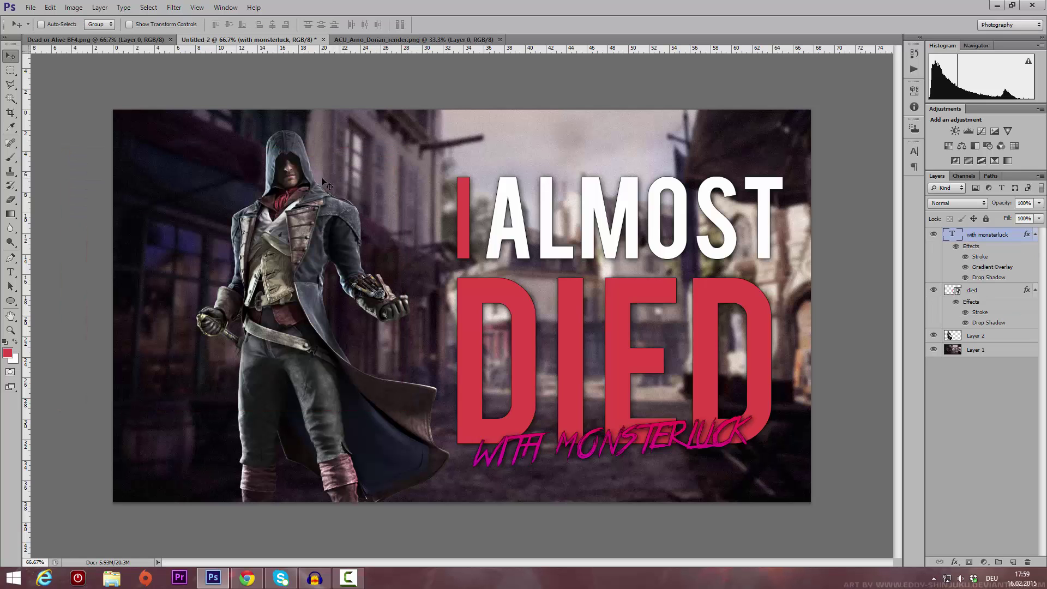